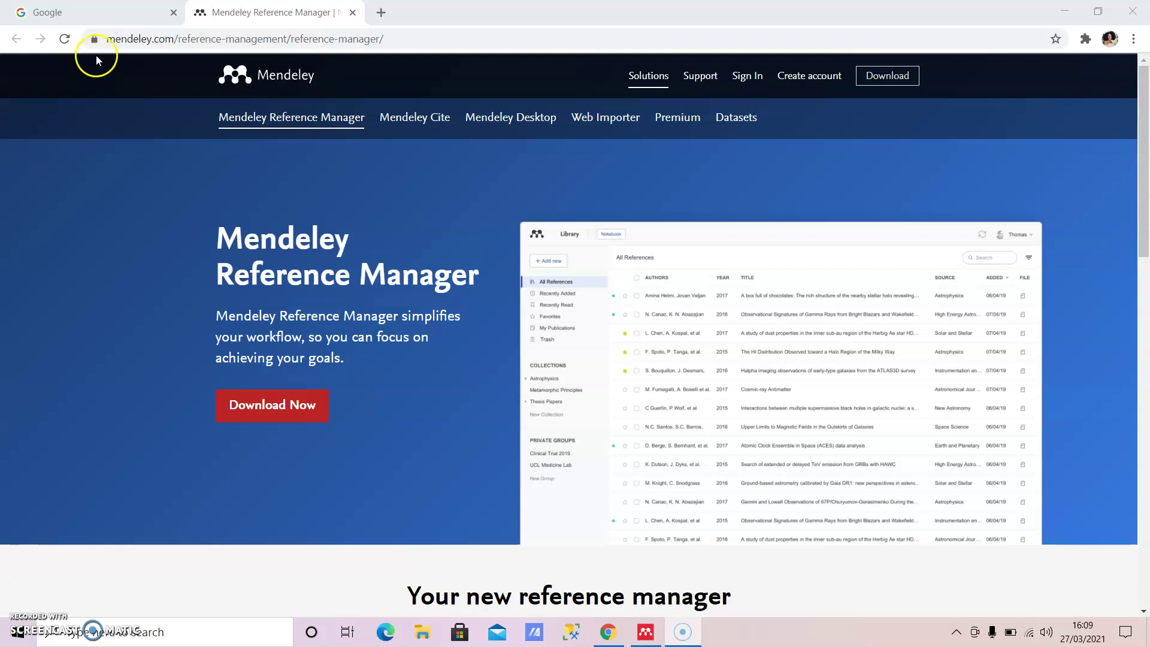
Search Google for "mendeley reference manager" and open the Mendeley Reference Manager page
{"action": "left_click", "coordinate": [133, 14]}
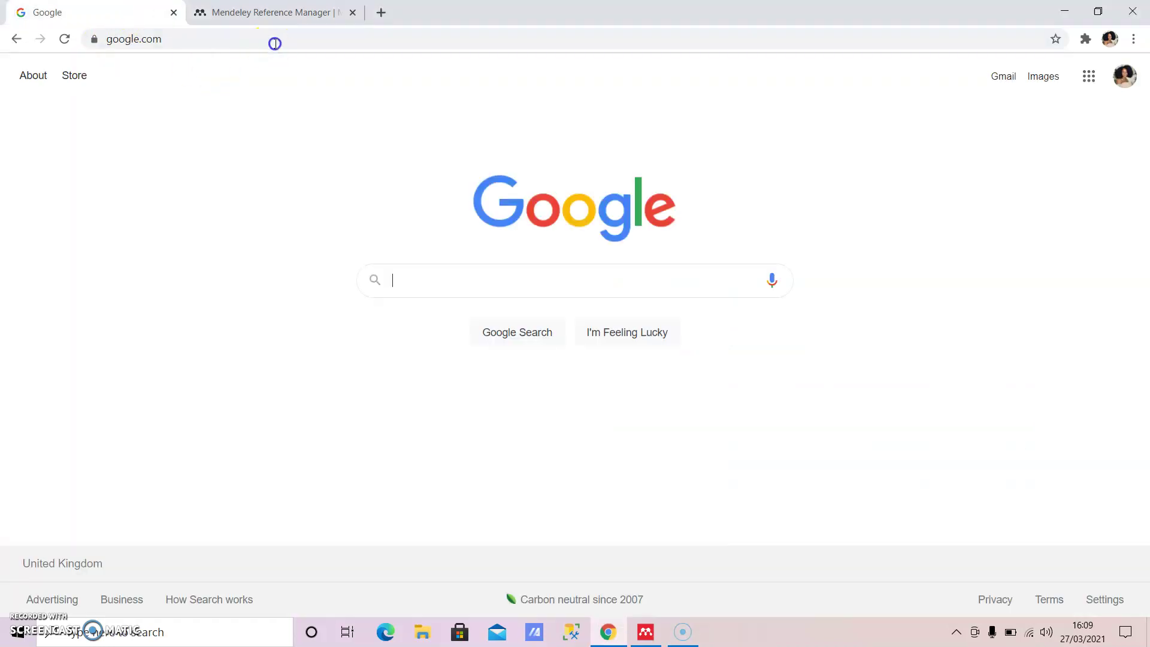
{"action": "left_click", "coordinate": [452, 280]}
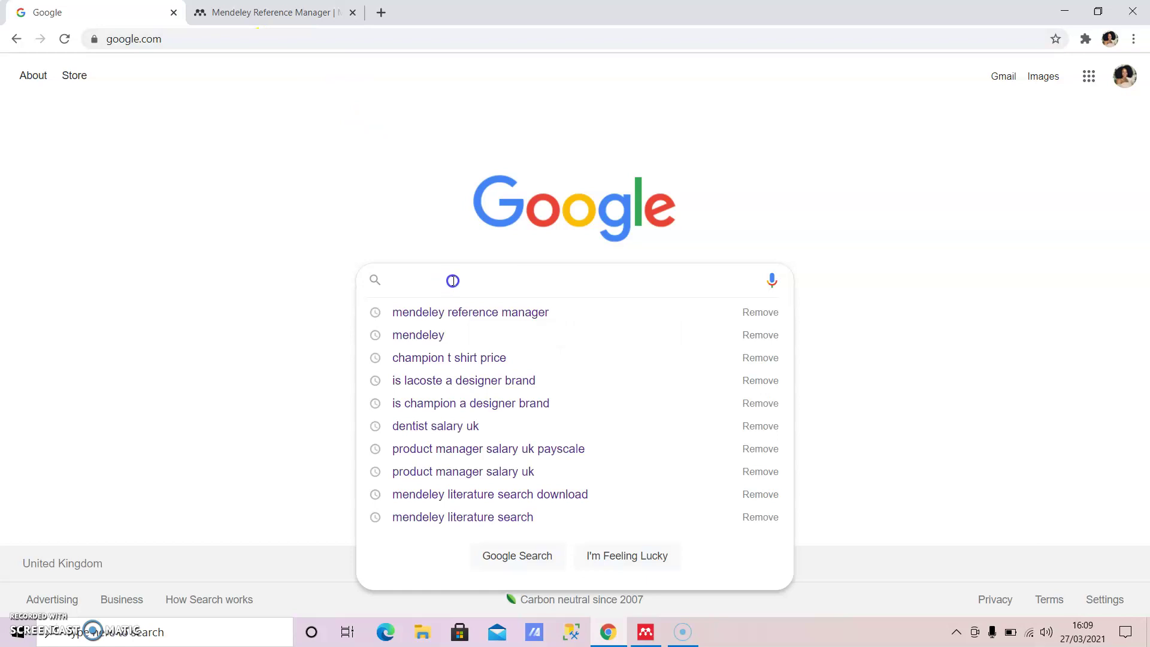
{"action": "type", "text": "me"}
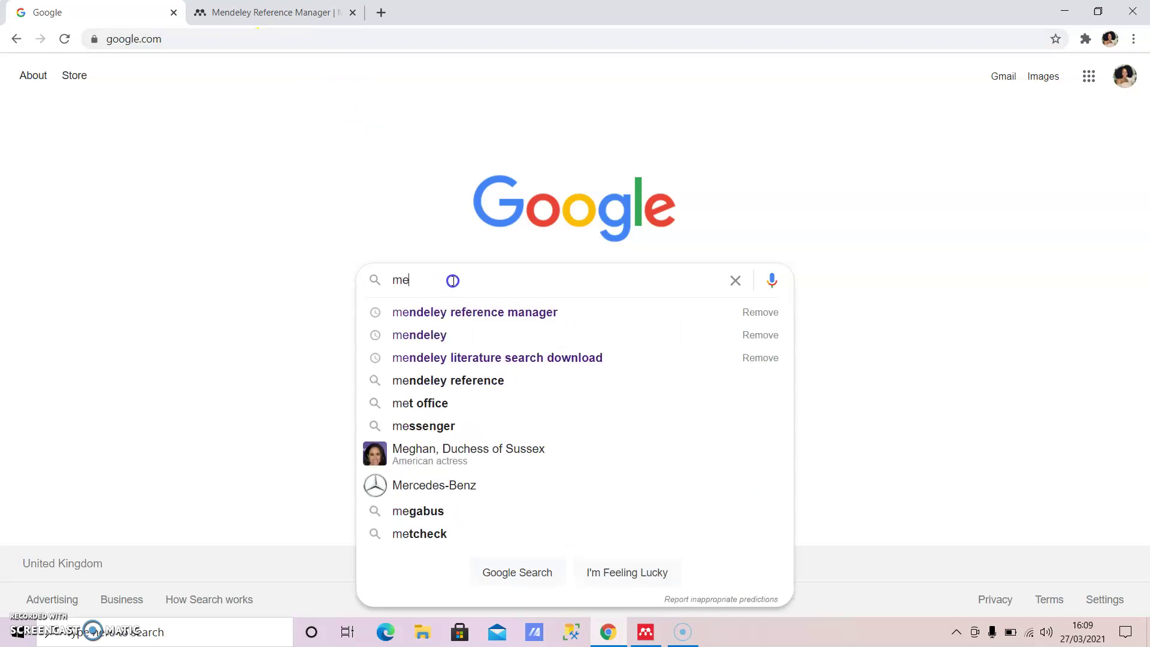
{"action": "left_click", "coordinate": [428, 312]}
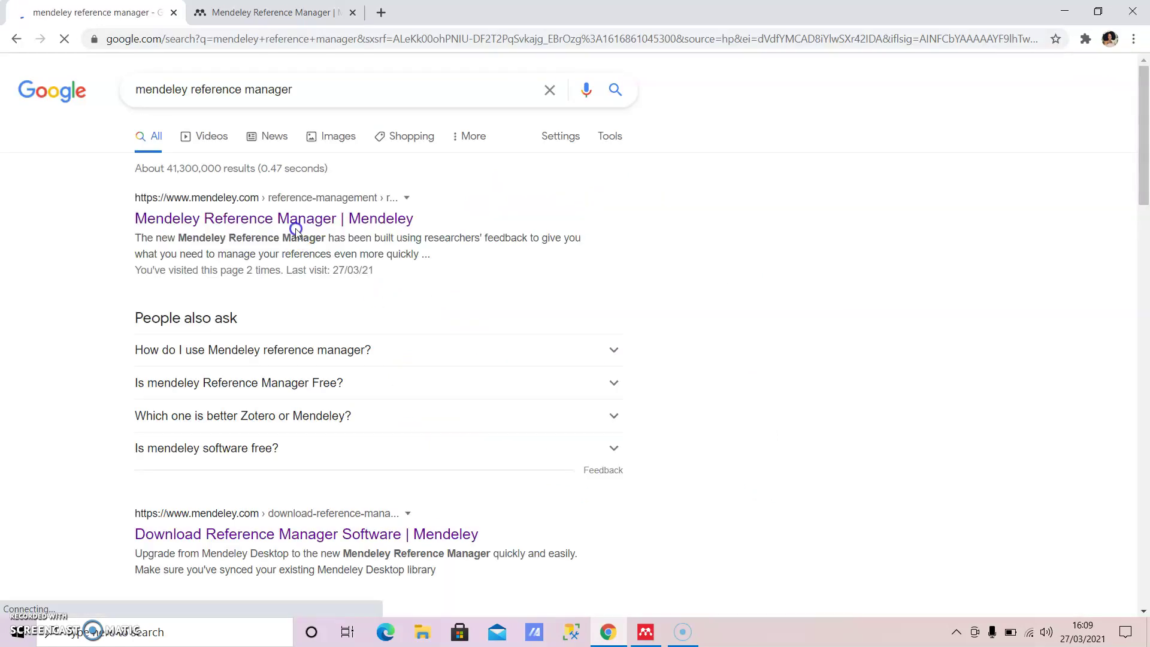
{"action": "left_click", "coordinate": [295, 219]}
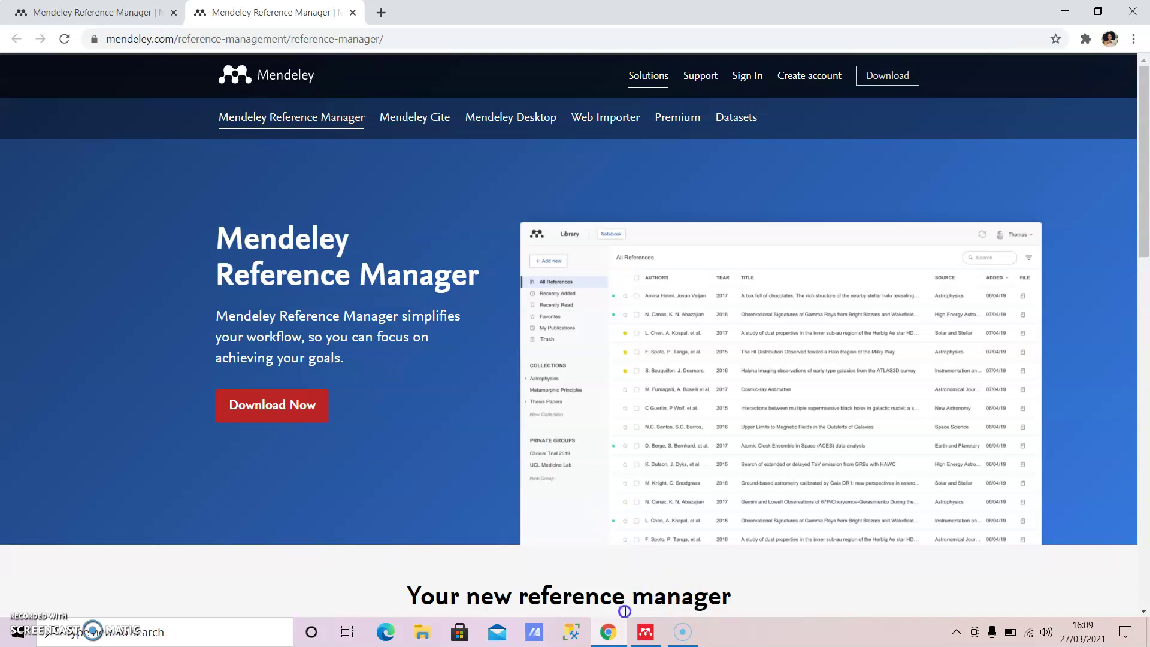
Switch to the Mendeley Reference Manager desktop app and look over its tools for web importing, Word citations and online article search
{"action": "left_click", "coordinate": [645, 633]}
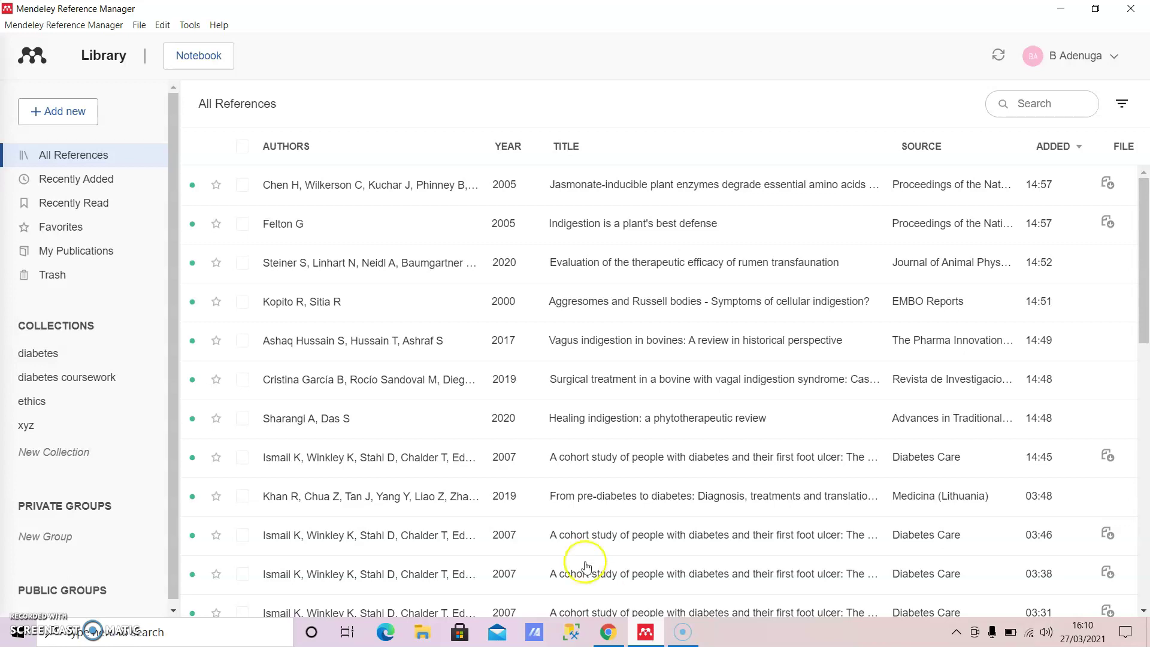
{"action": "left_click", "coordinate": [190, 25]}
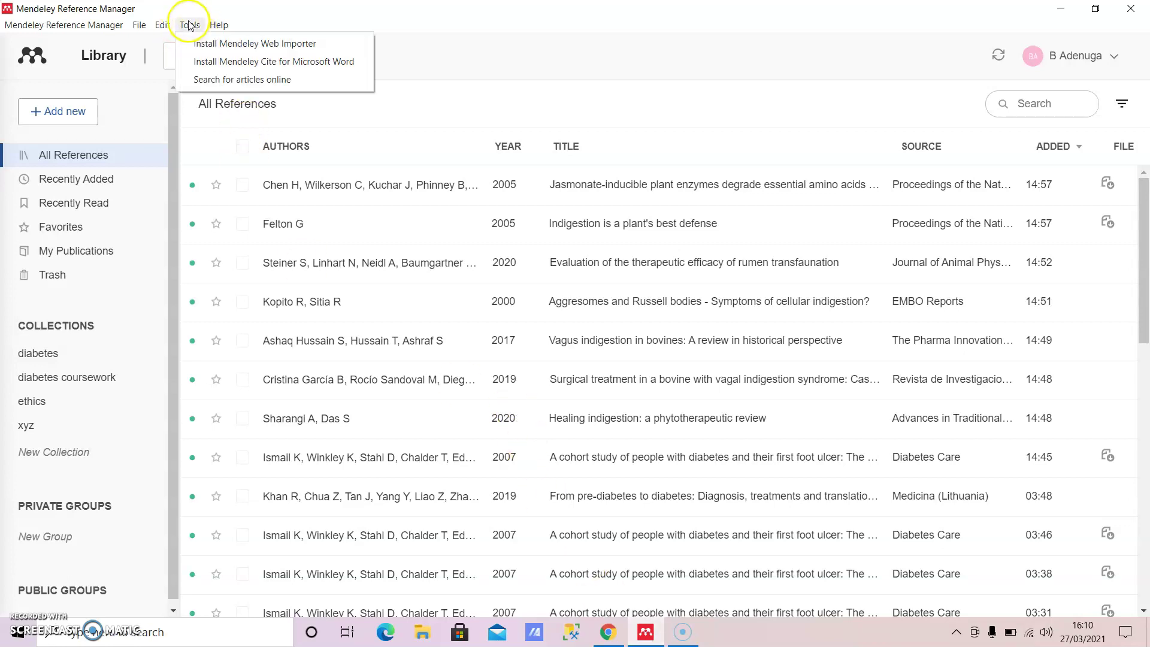
{"action": "left_click", "coordinate": [230, 63]}
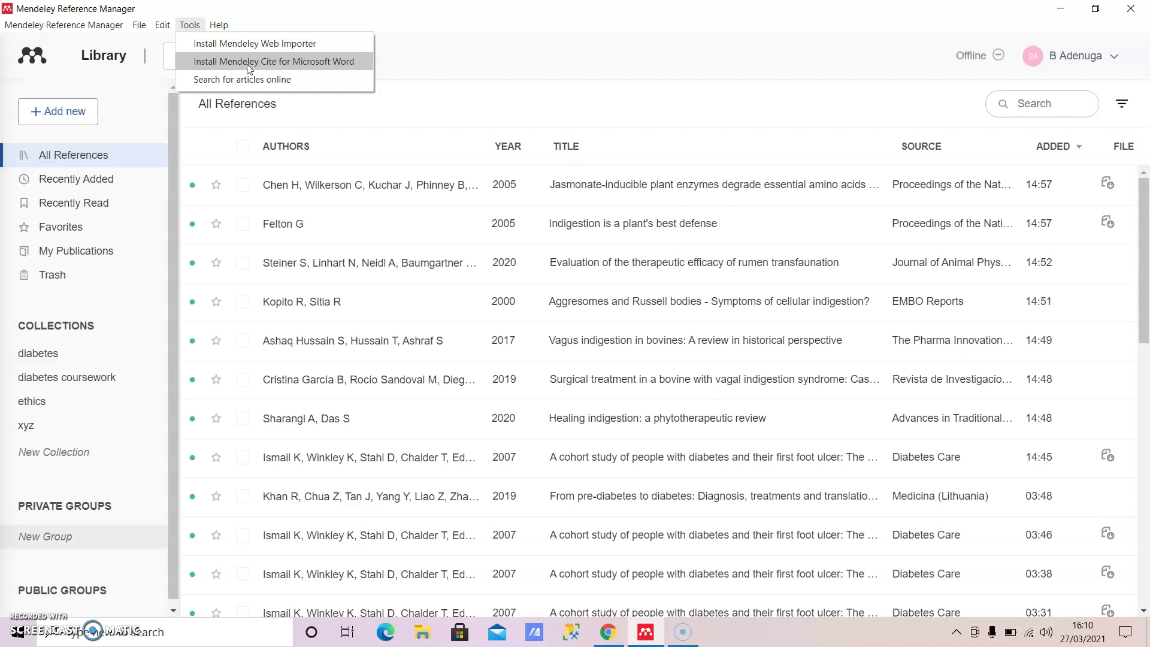
{"action": "left_click", "coordinate": [422, 72]}
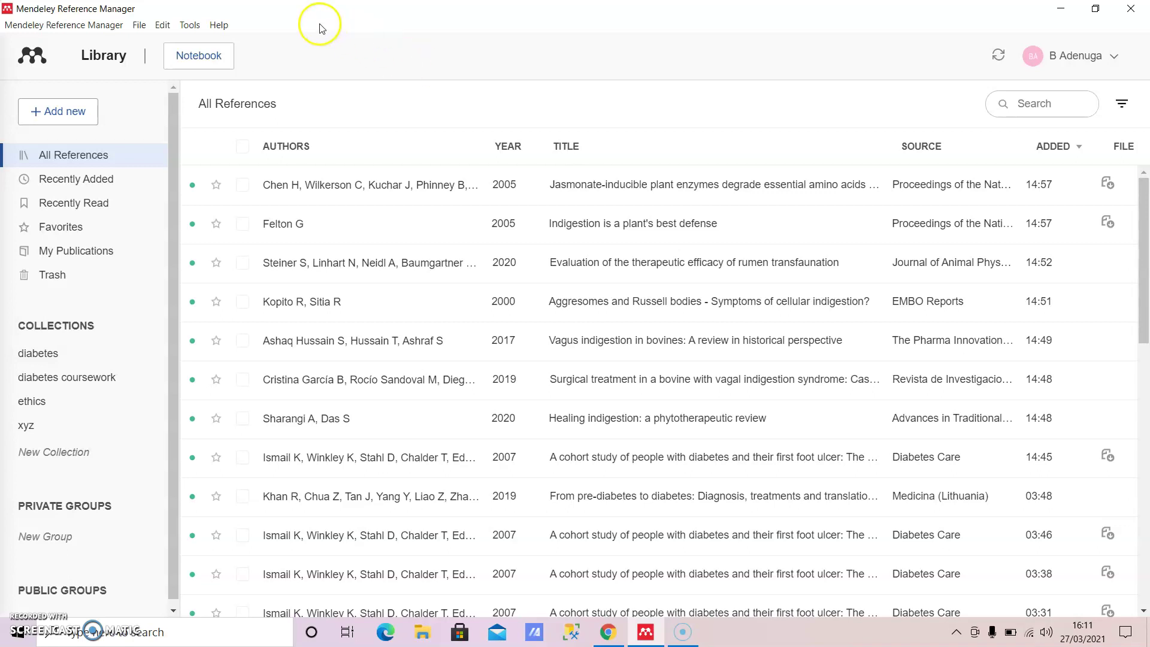
Import the PDF "diabetes foot" from the Downloads folder into the reference library
{"action": "left_click", "coordinate": [69, 114]}
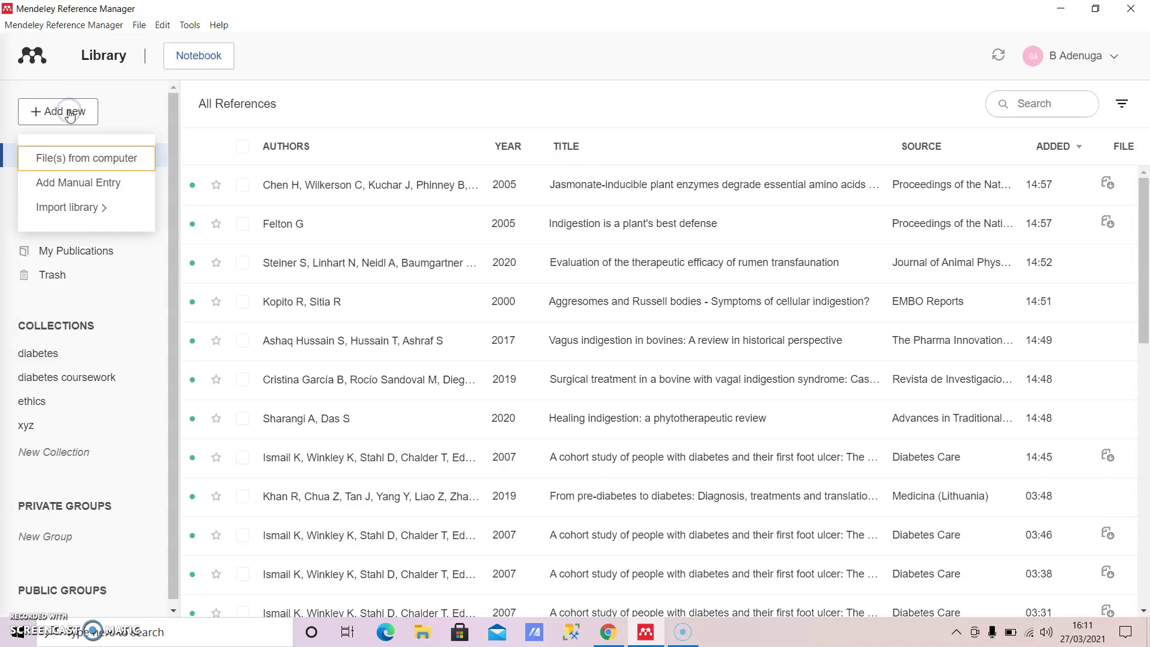
{"action": "left_click", "coordinate": [79, 158]}
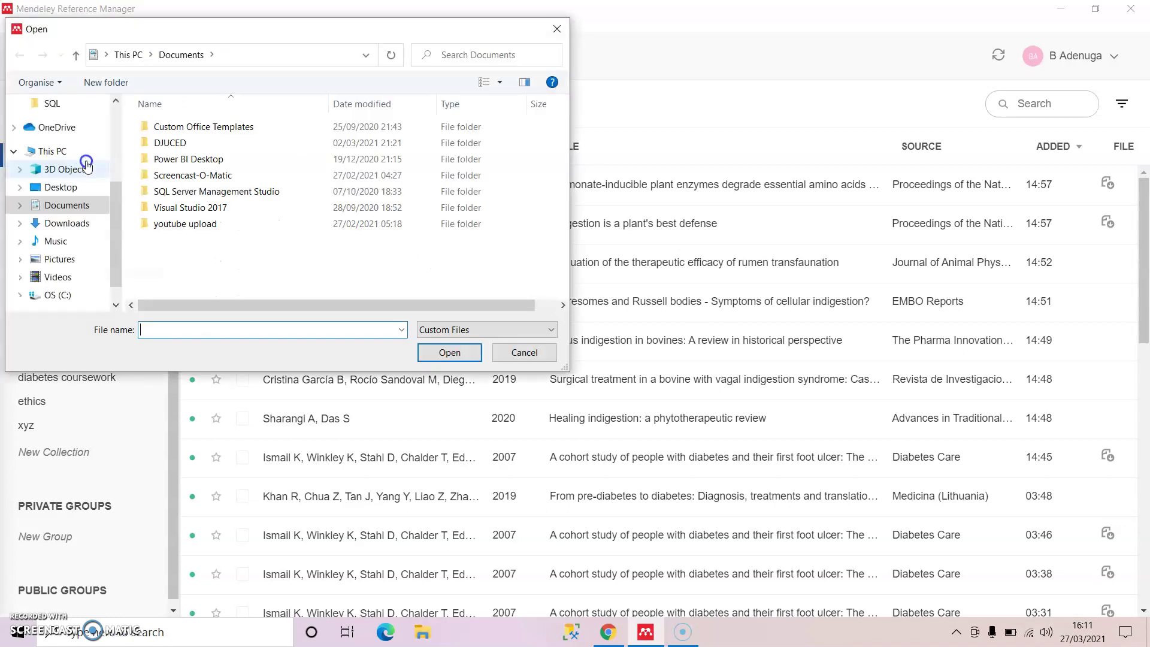
{"action": "left_click", "coordinate": [89, 225]}
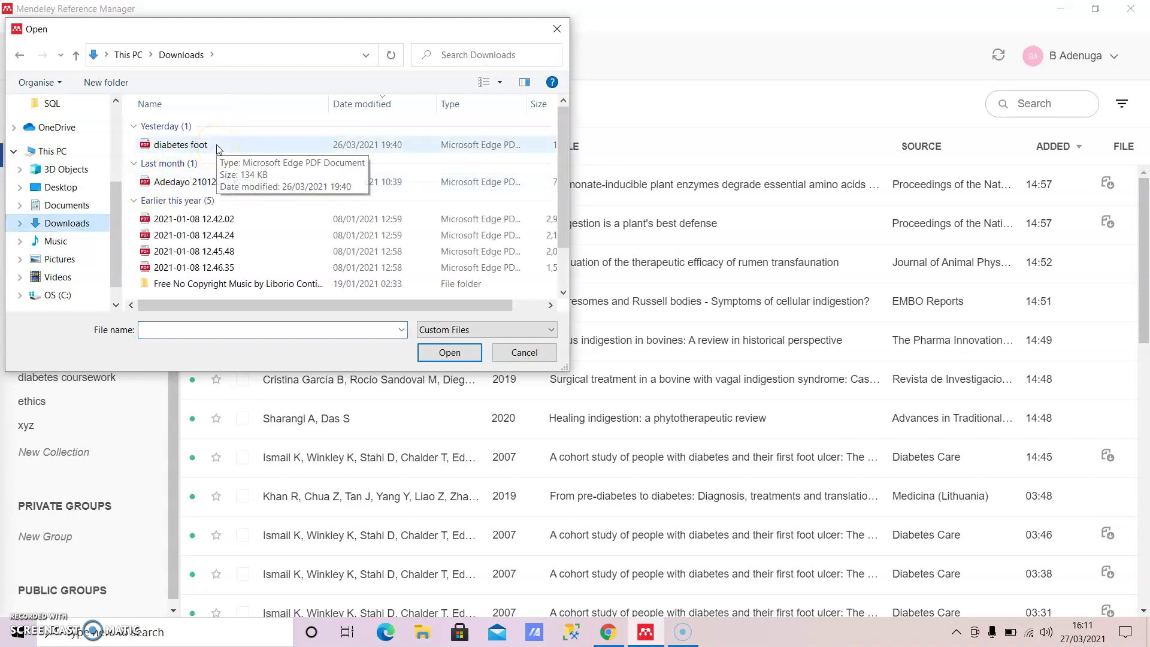
{"action": "left_click_drag", "start_coordinate": [386, 147], "coordinate": [693, 209]}
{"action": "left_click_drag", "start_coordinate": [699, 242], "coordinate": [698, 242]}
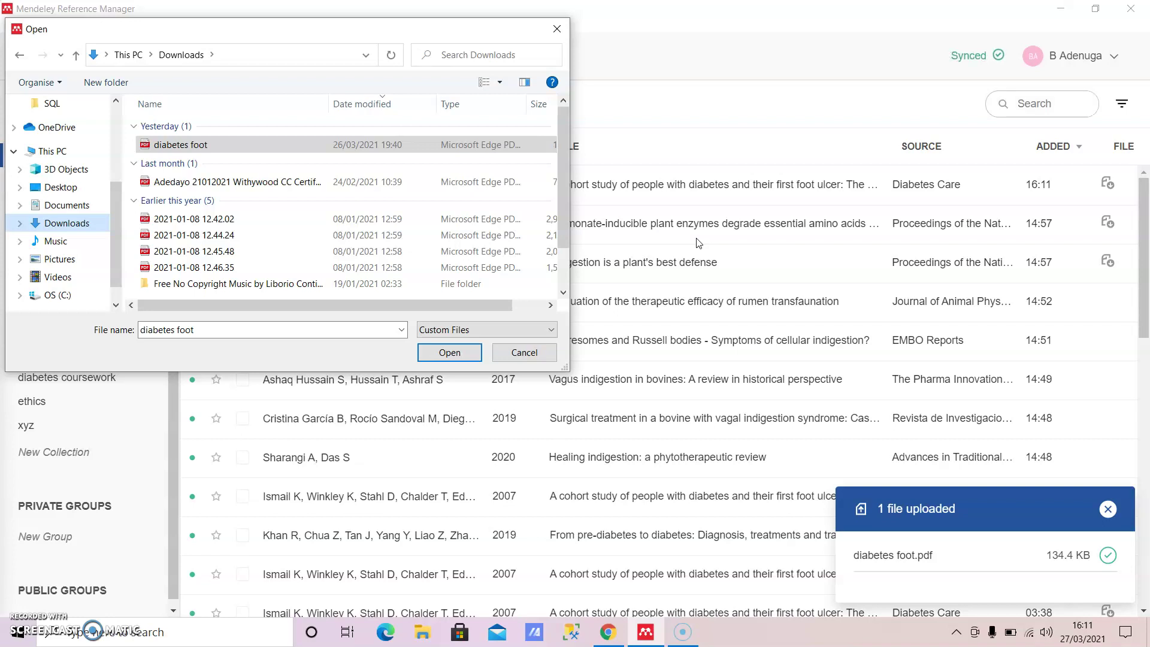
{"action": "left_click", "coordinate": [556, 30]}
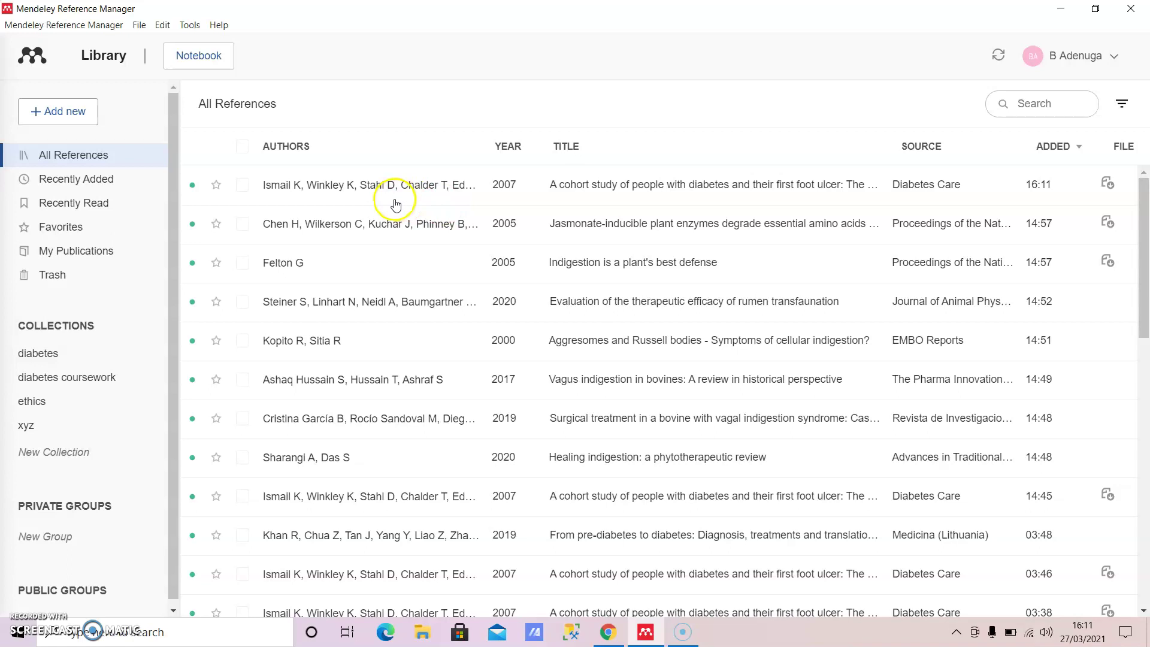
Open the manual entry form for a new reference and examine its fields
{"action": "left_click", "coordinate": [55, 112]}
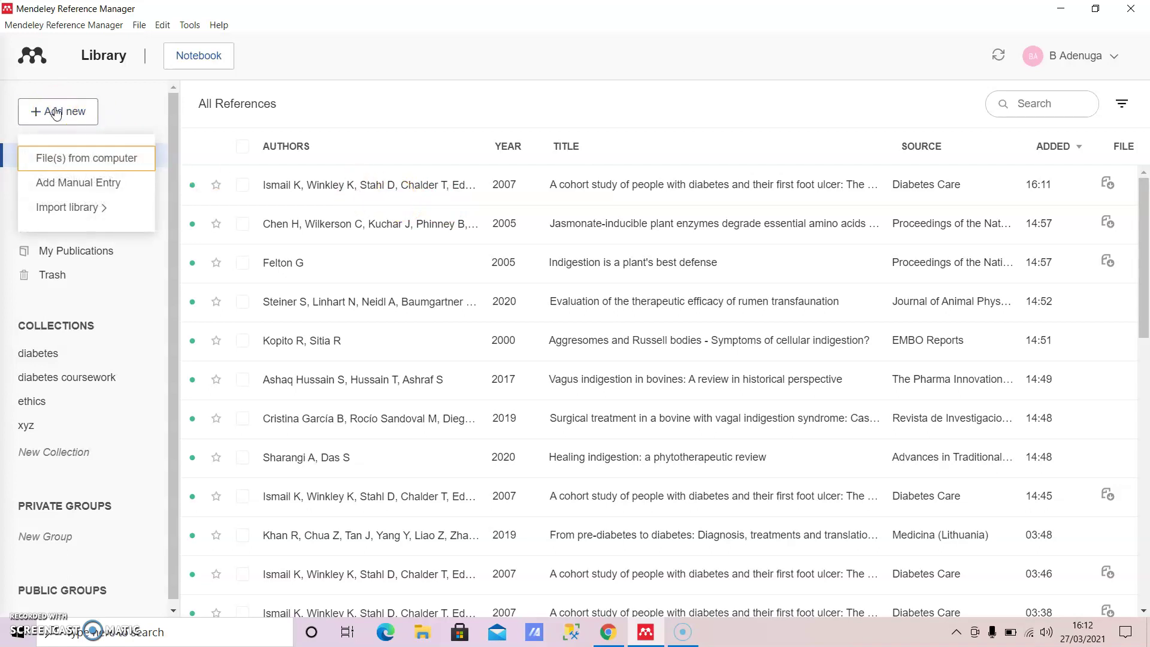
{"action": "left_click", "coordinate": [108, 183]}
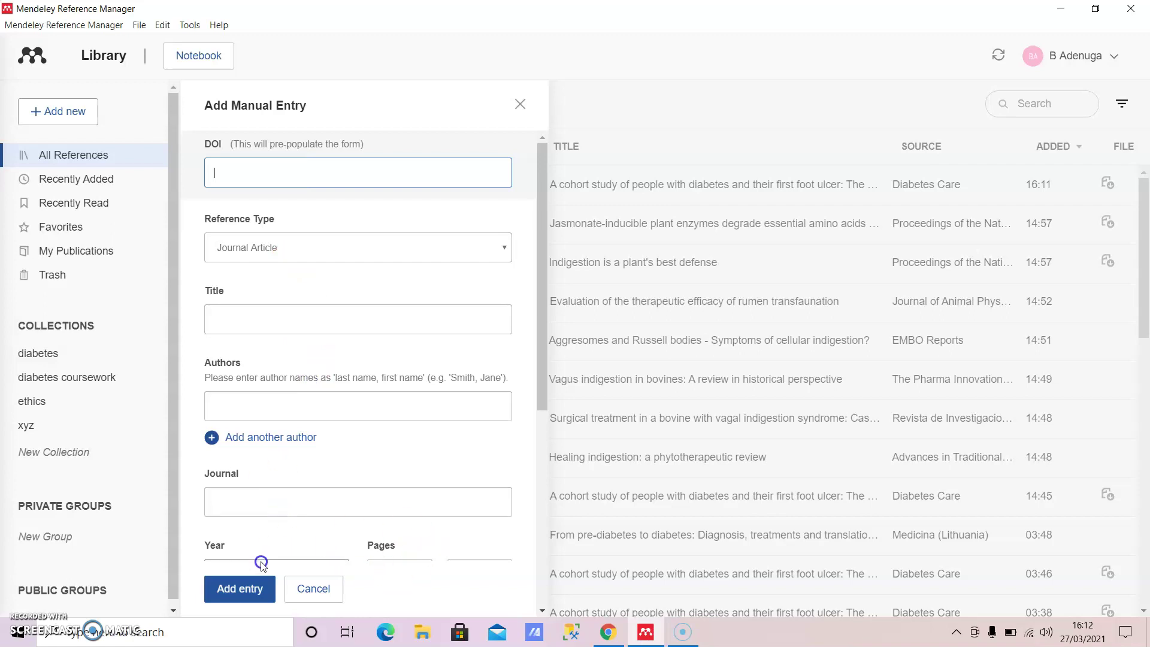
{"action": "left_click", "coordinate": [237, 587]}
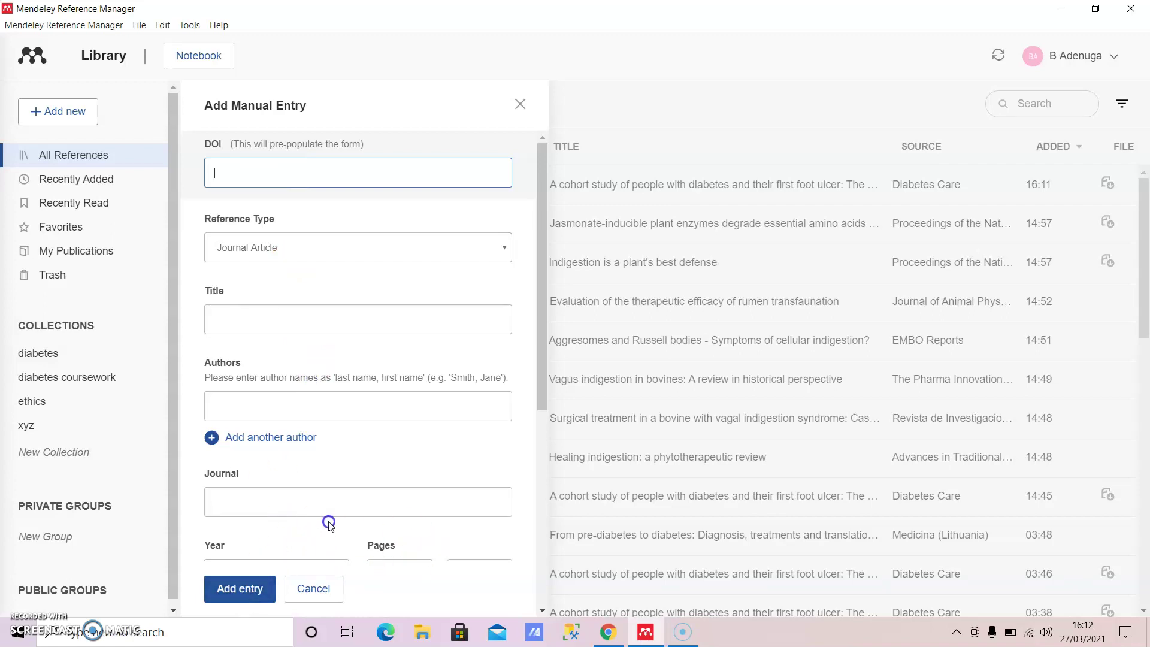
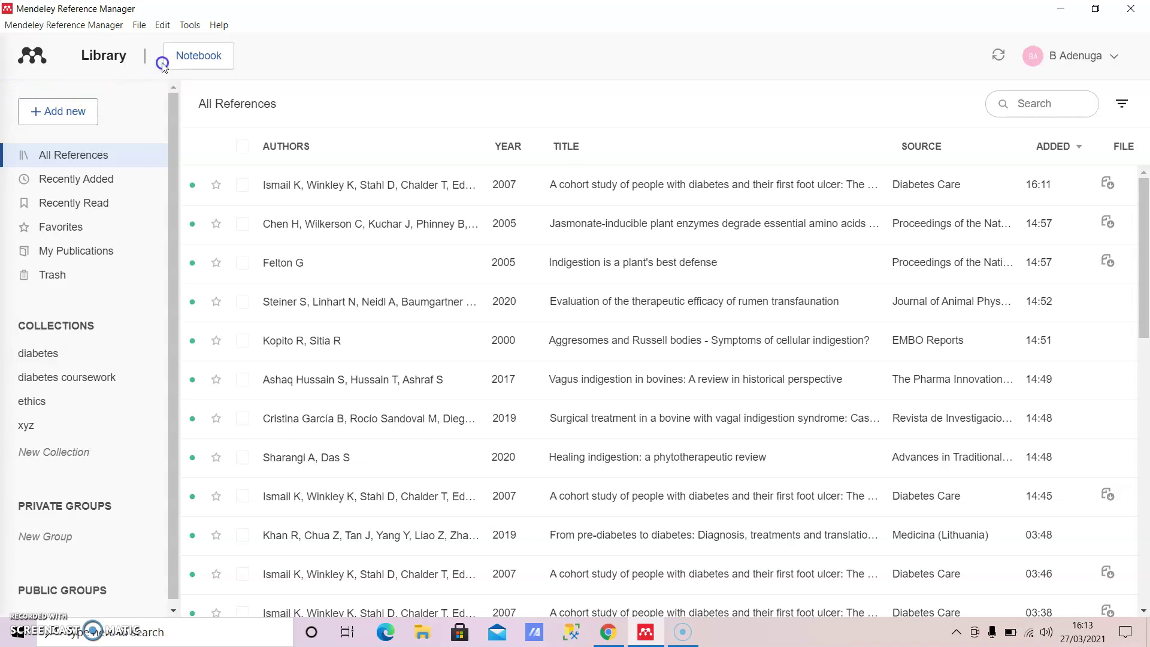
Open the online Mendeley article search in the browser and search for "indigestion"
{"action": "left_click", "coordinate": [190, 25]}
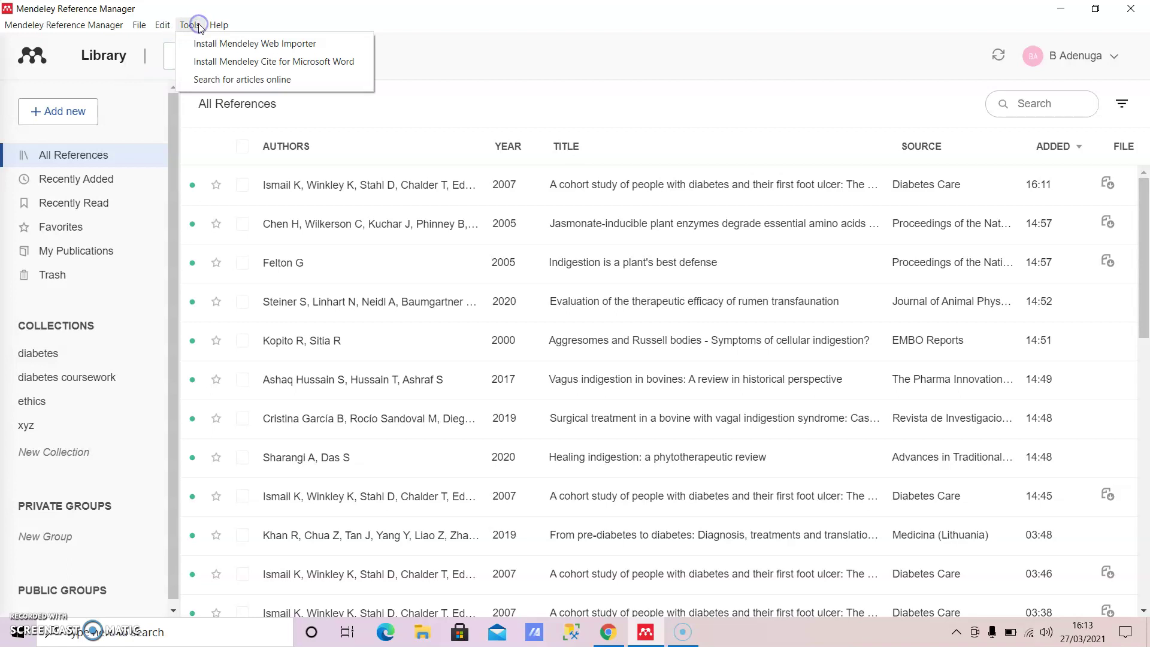
{"action": "left_click", "coordinate": [259, 82]}
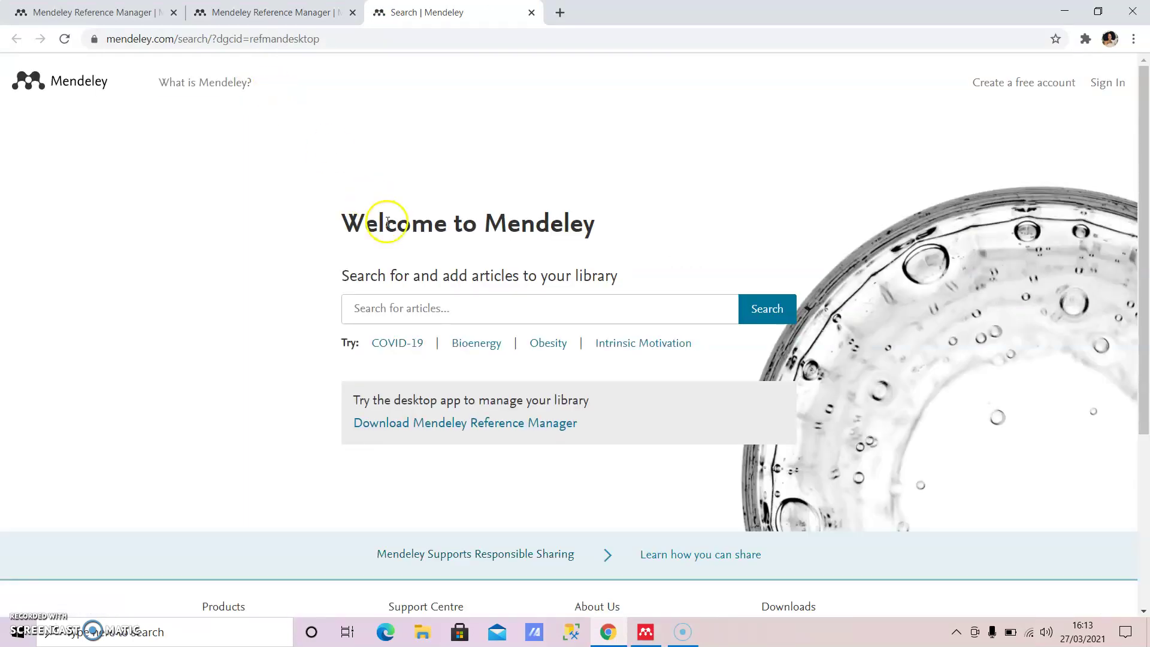
{"action": "left_click", "coordinate": [474, 312]}
{"action": "type", "text": "in"}
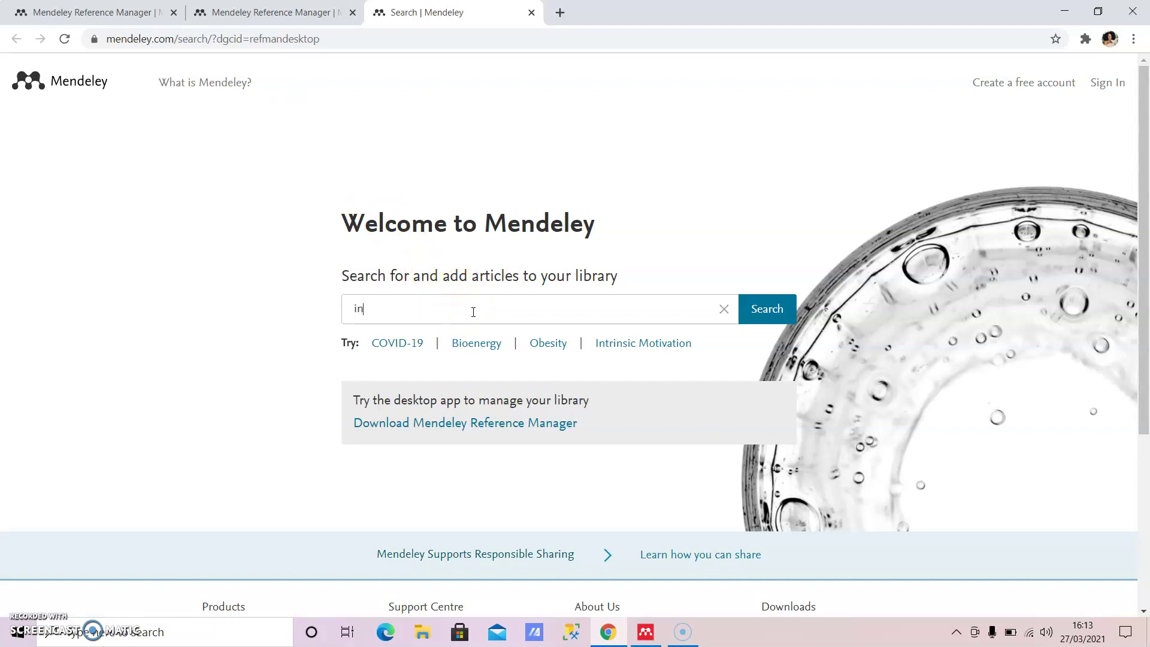
{"action": "type", "text": "digestion"}
{"action": "key", "text": "Return"}
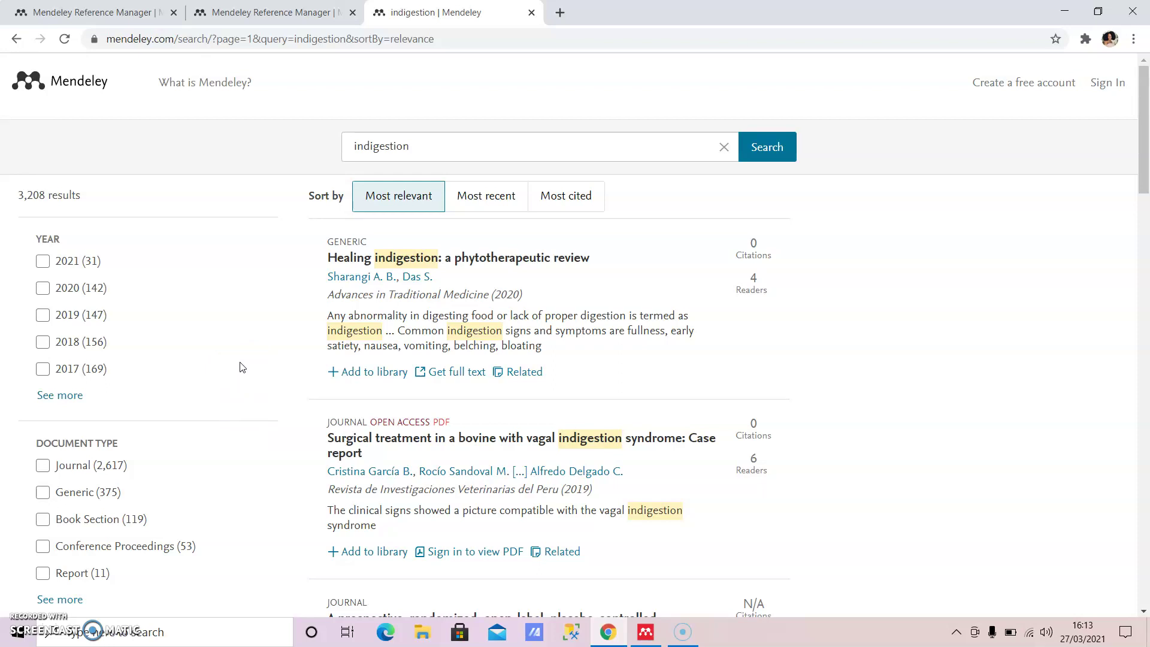
Add "Healing indigestion: a phytotherapeutic review" and "Disorders of Rumen Distension and Dysmotility" from the search results to the library
{"action": "left_click", "coordinate": [326, 367]}
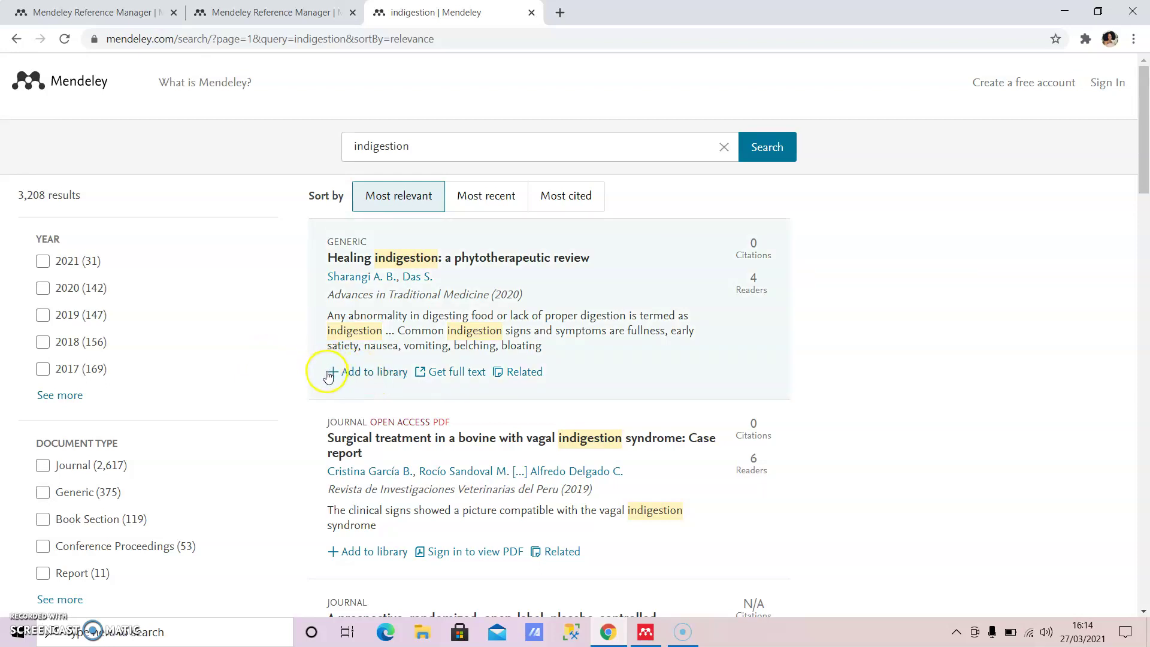
{"action": "left_click", "coordinate": [333, 374]}
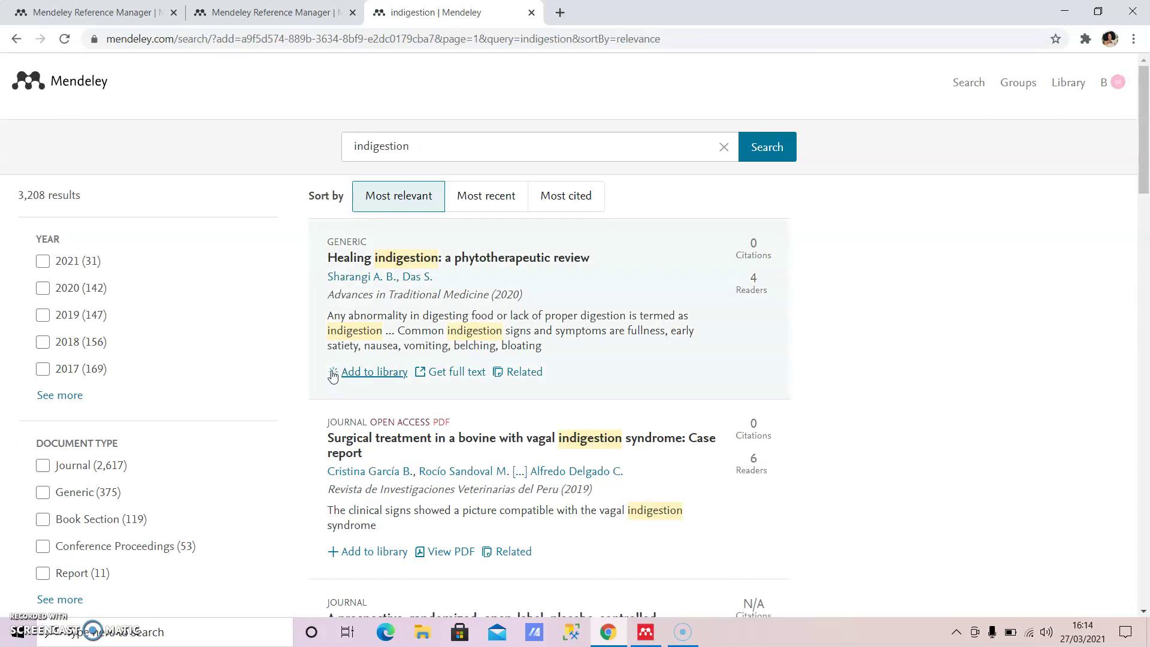
{"action": "left_click", "coordinate": [334, 374]}
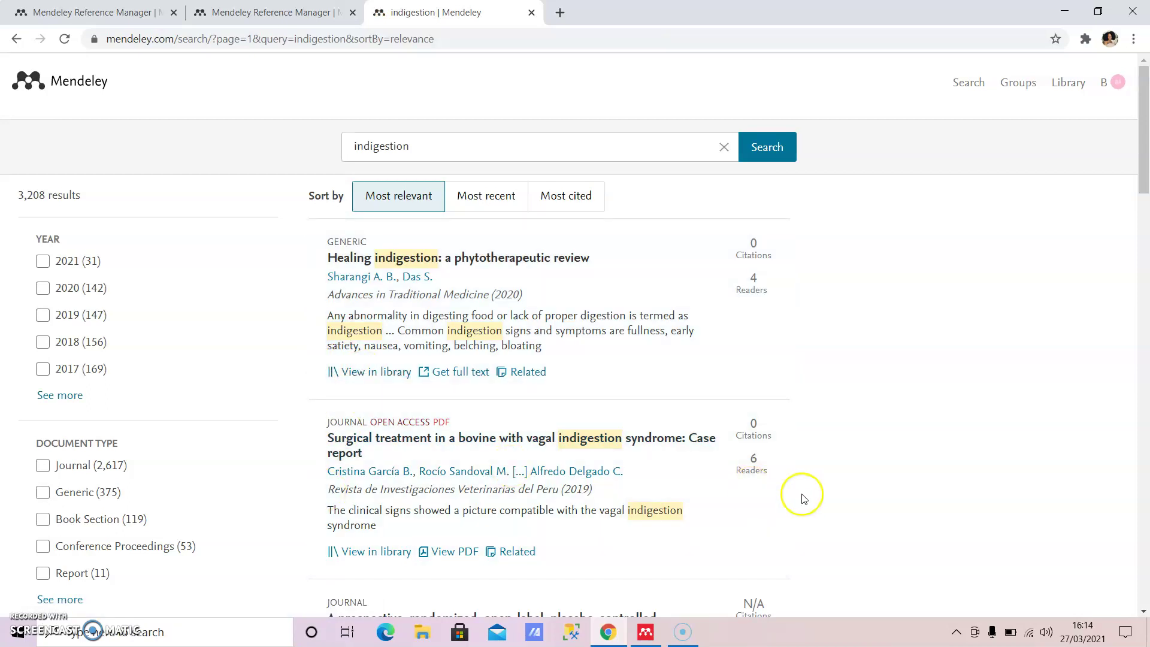
{"action": "left_click", "coordinate": [1146, 374]}
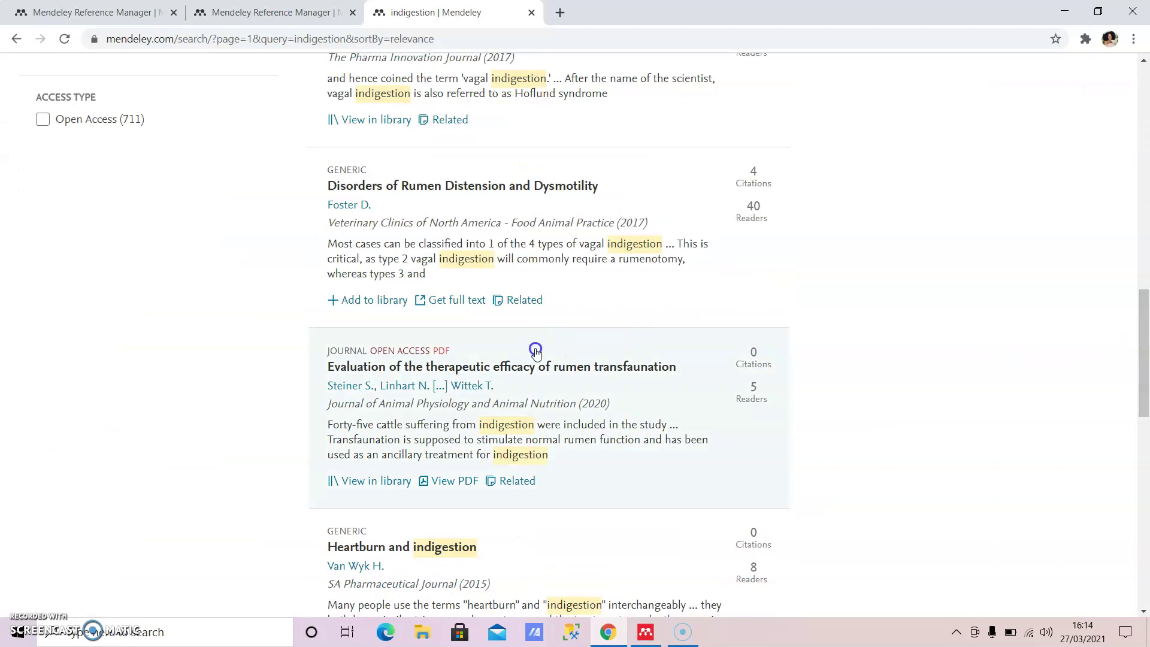
{"action": "left_click", "coordinate": [359, 300]}
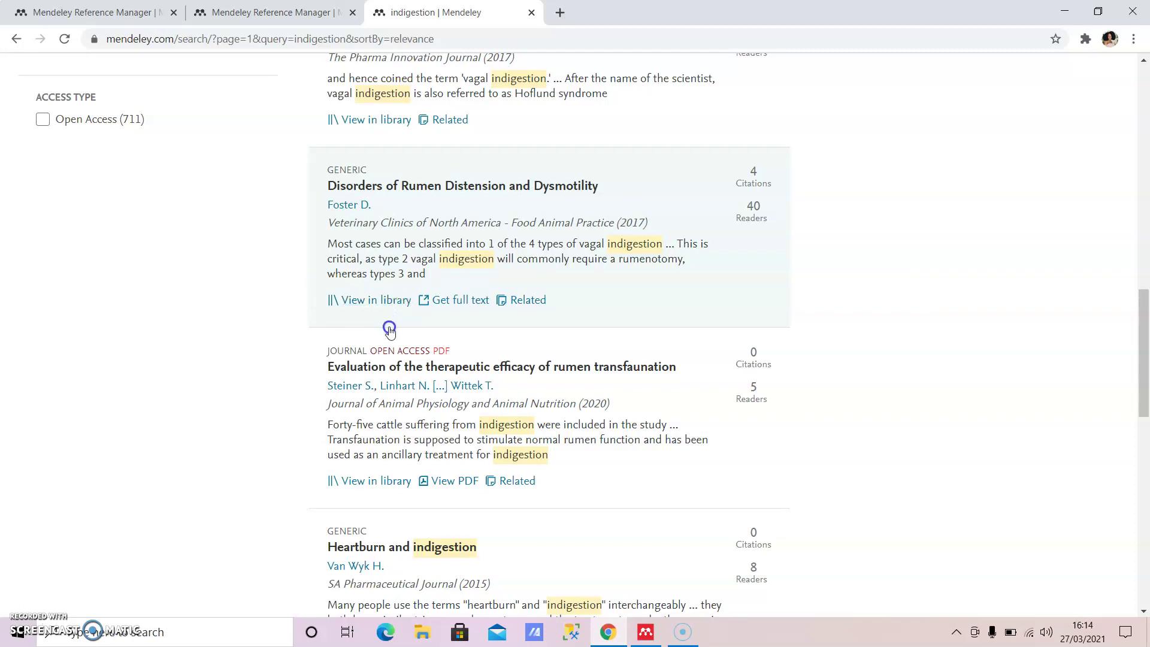
Open the details of the article "Heartburn and indigestion" and add it to the library
{"action": "left_click", "coordinate": [1142, 529]}
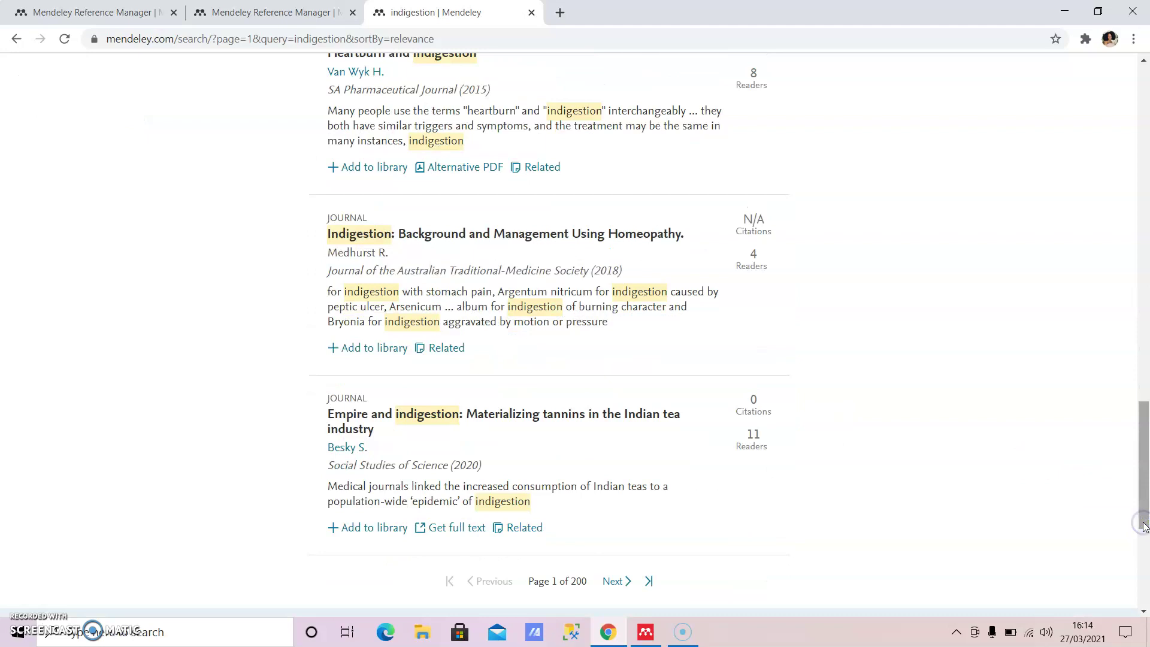
{"action": "left_click", "coordinate": [1144, 379]}
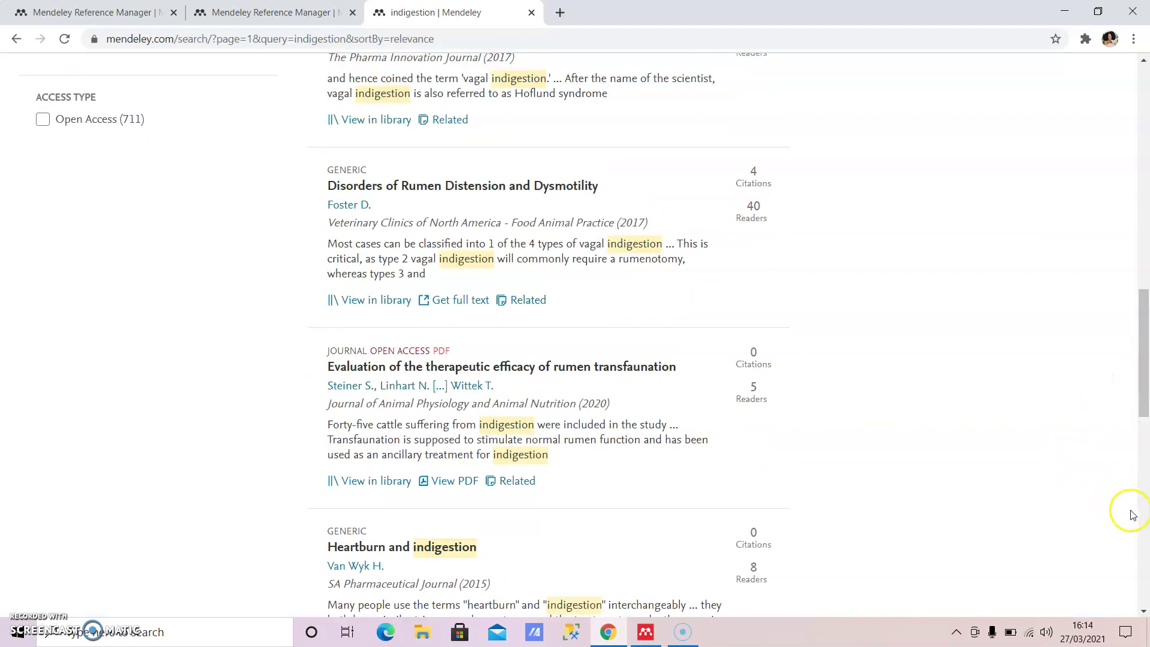
{"action": "left_click", "coordinate": [1144, 610]}
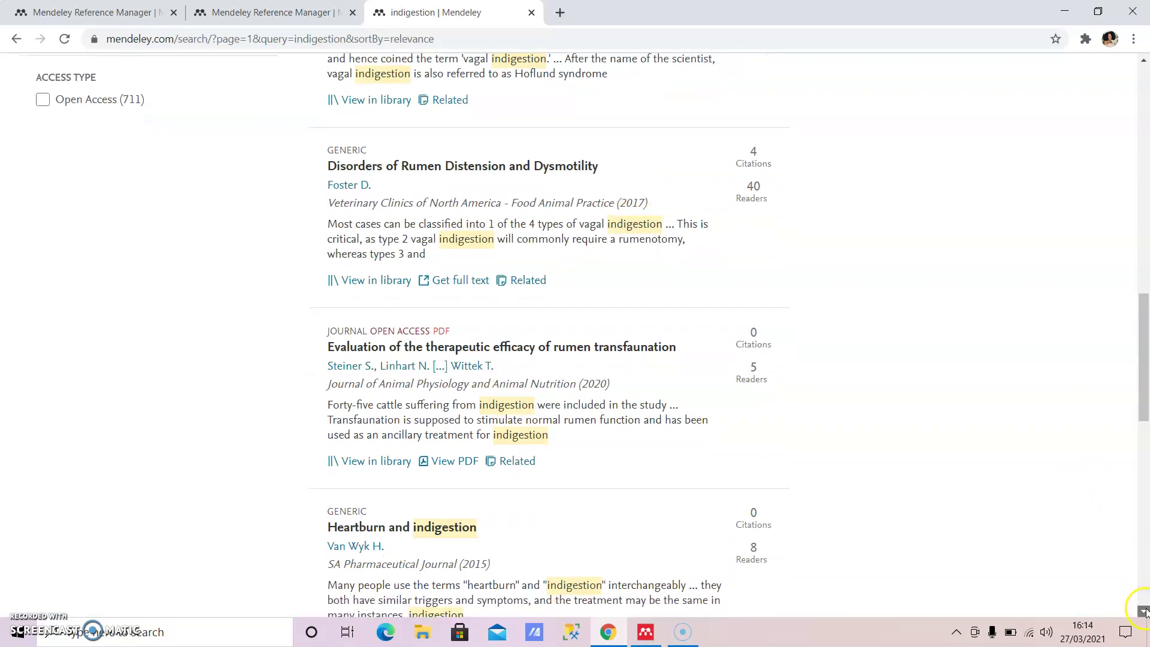
{"action": "left_click", "coordinate": [1145, 610]}
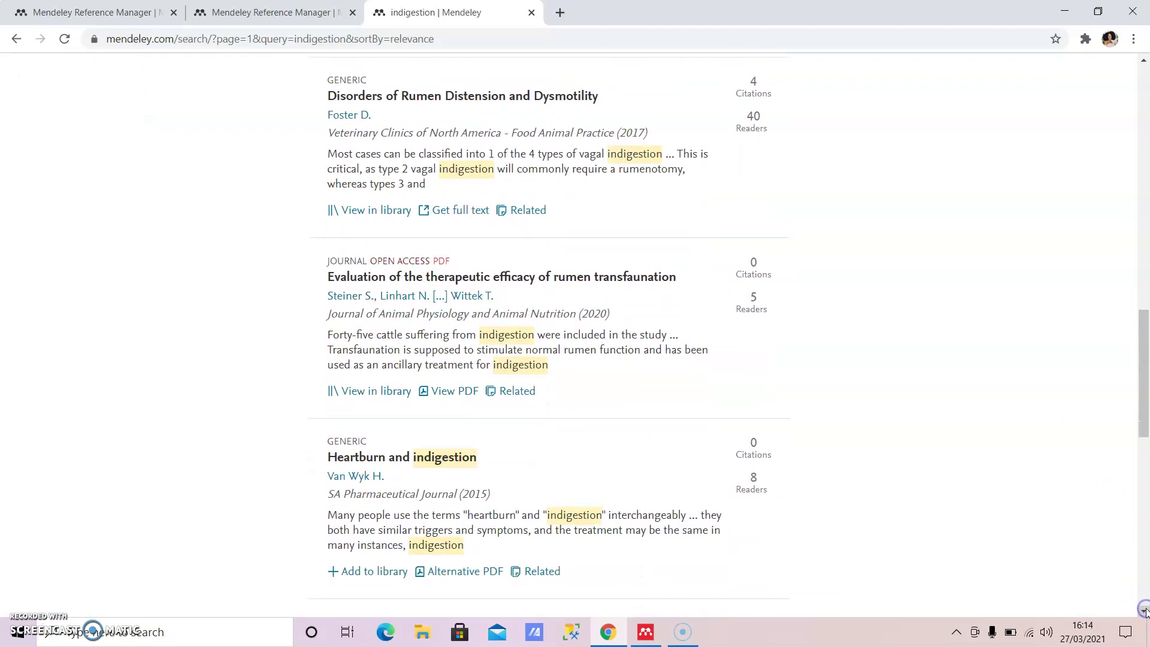
{"action": "left_click", "coordinate": [435, 458]}
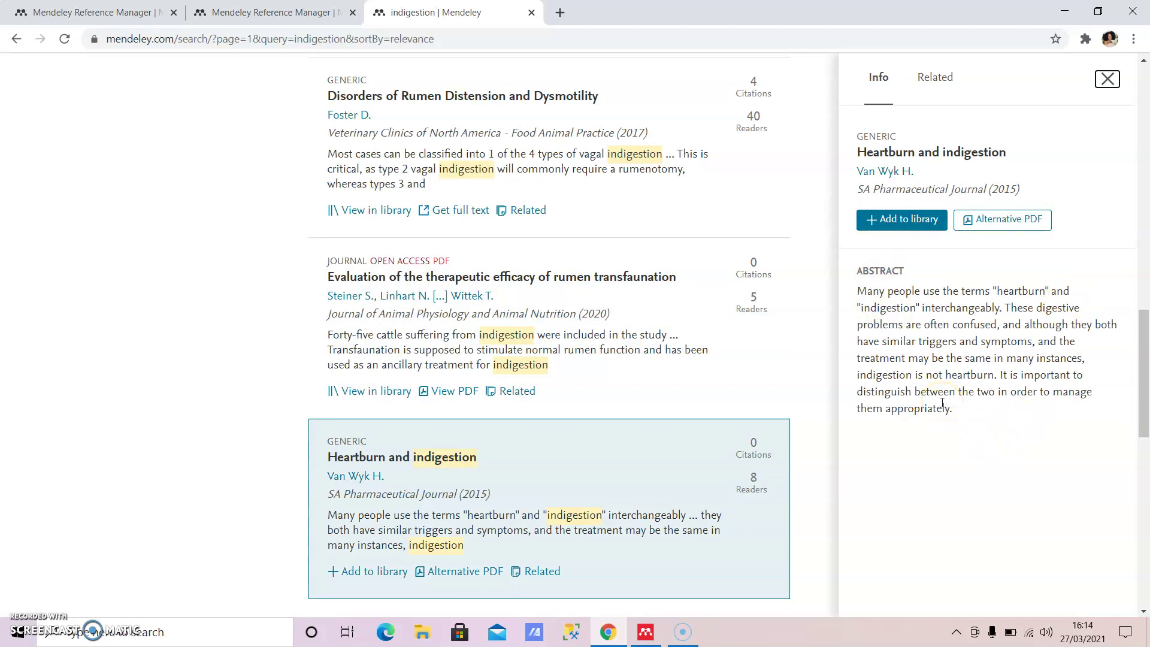
{"action": "left_click", "coordinate": [896, 226]}
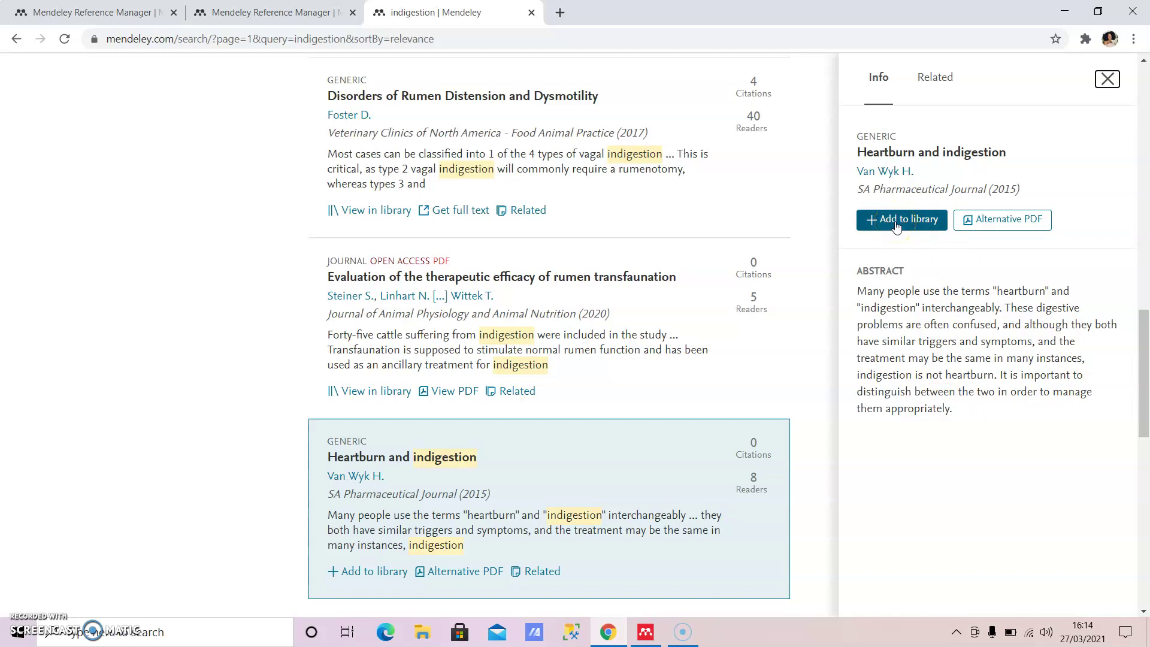
{"action": "left_click", "coordinate": [896, 233]}
{"action": "left_click", "coordinate": [898, 222]}
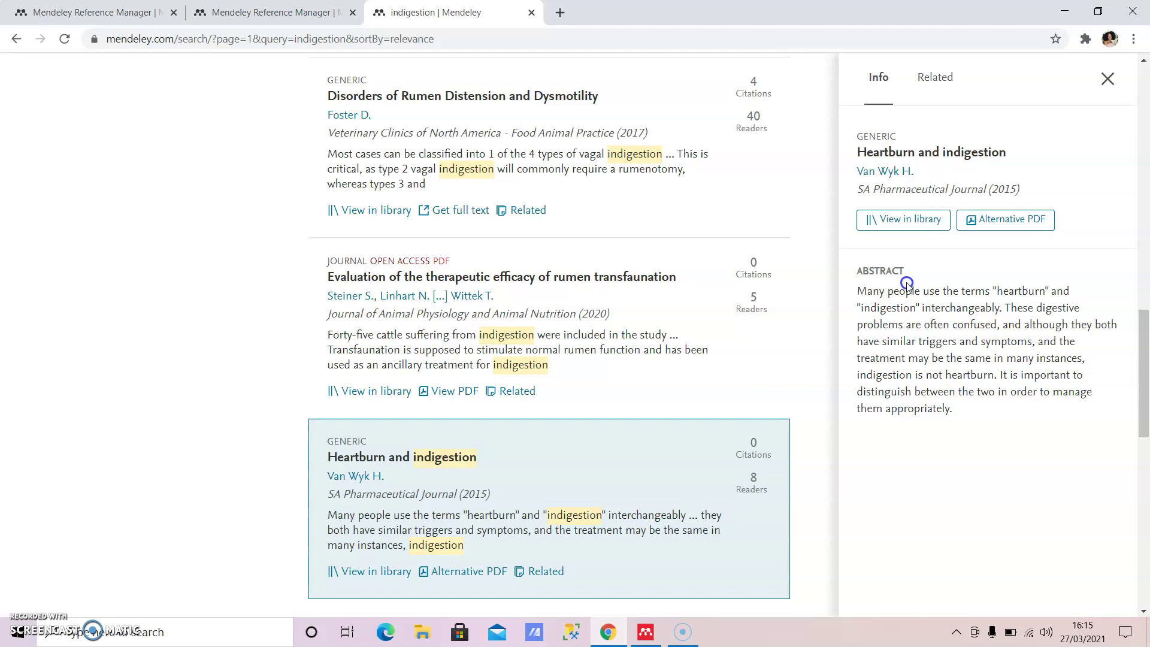
Check the browser's installed extensions and open Google Scholar at scholar.google.co.uk in a new browser tab
{"action": "left_click", "coordinate": [1087, 39]}
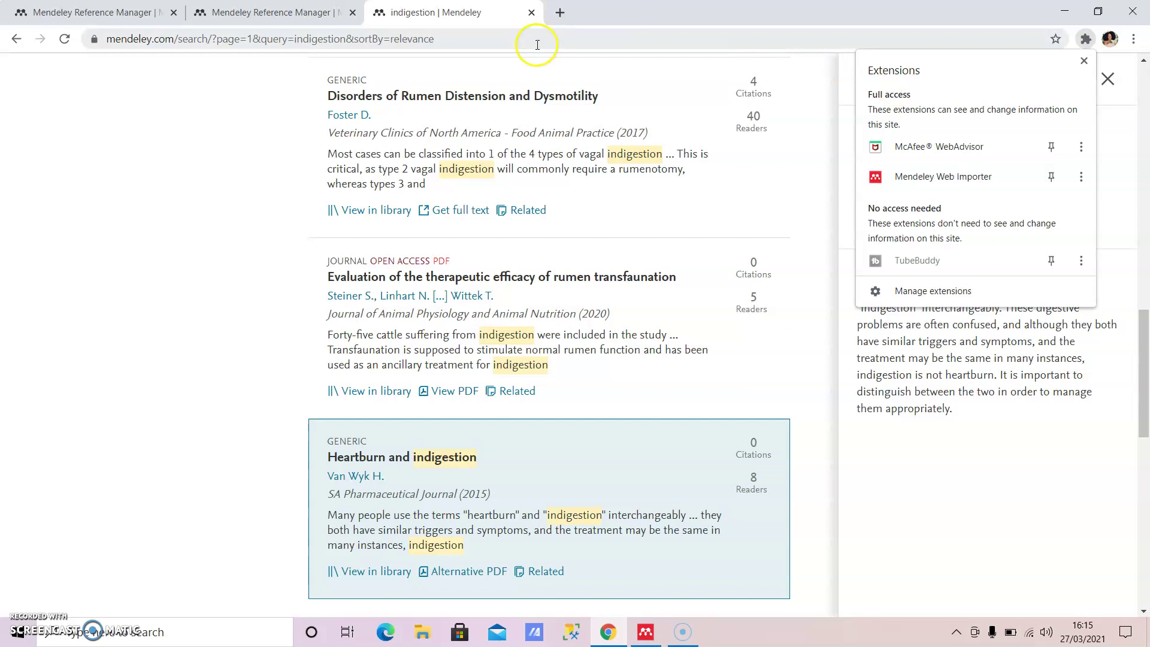
{"action": "left_click", "coordinate": [572, 42]}
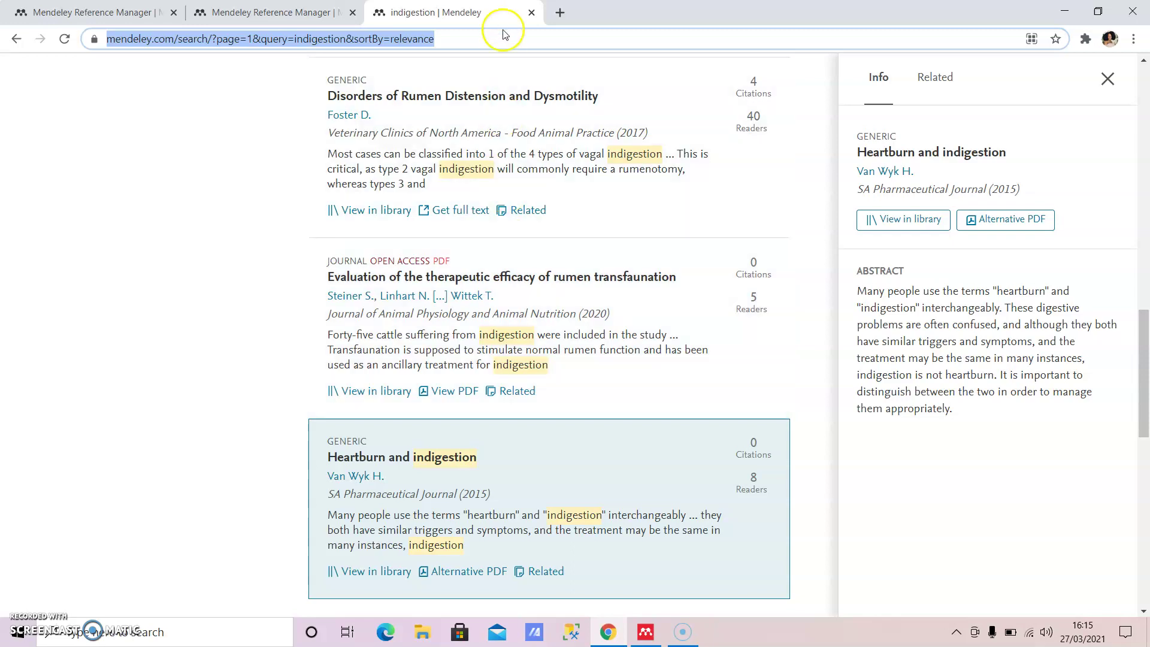
{"action": "left_click", "coordinate": [558, 13]}
{"action": "left_click", "coordinate": [583, 38]}
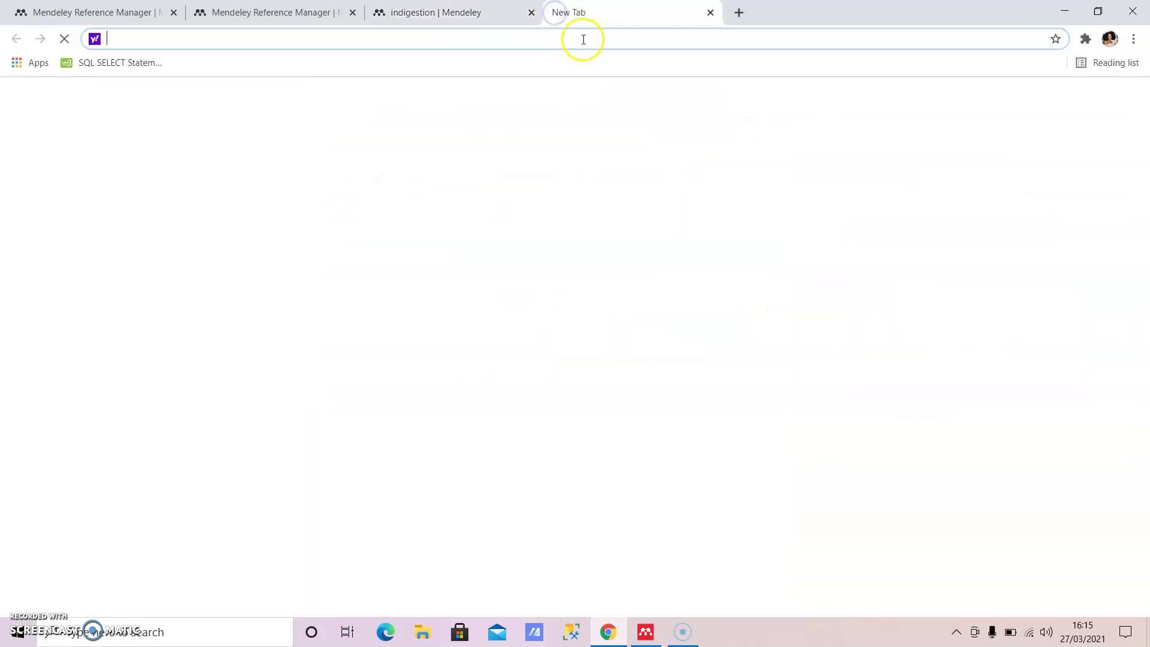
{"action": "type", "text": "scholar.google.co.uk"}
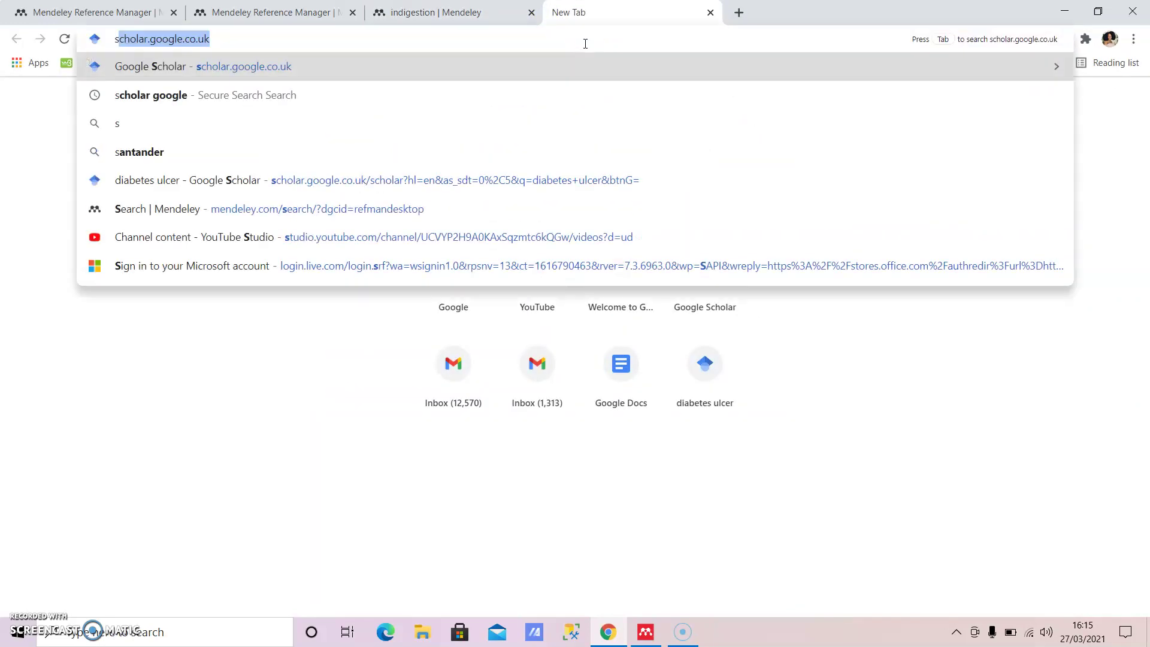
{"action": "left_click", "coordinate": [551, 56]}
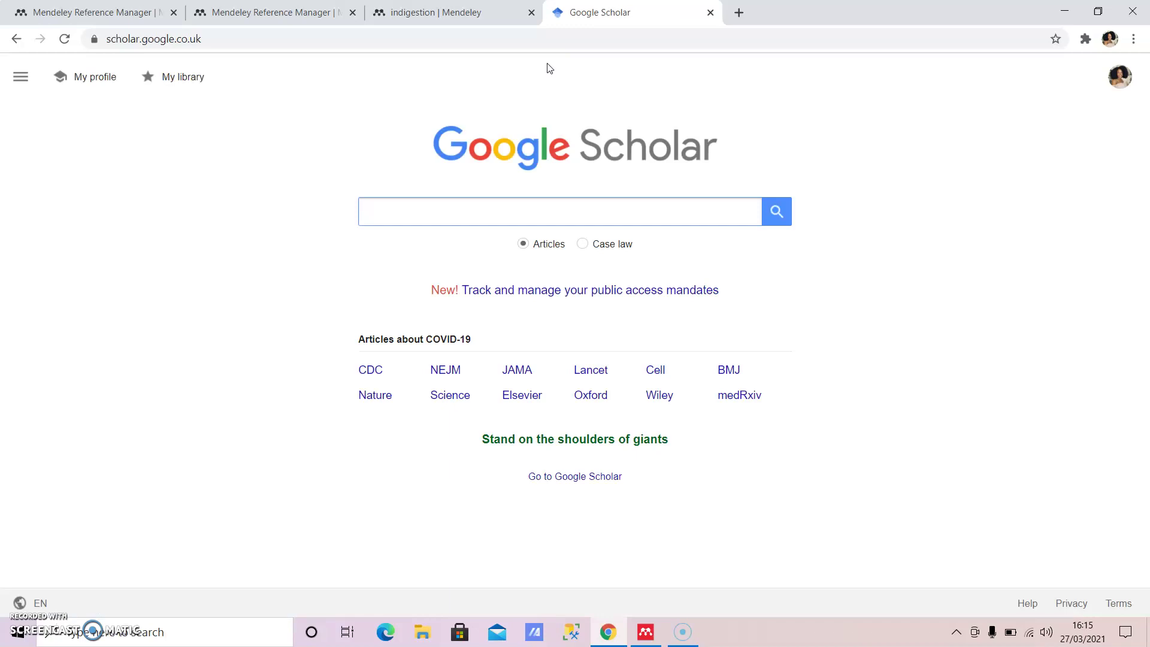
Search Google Scholar for "caries in children"
{"action": "left_click", "coordinate": [474, 203]}
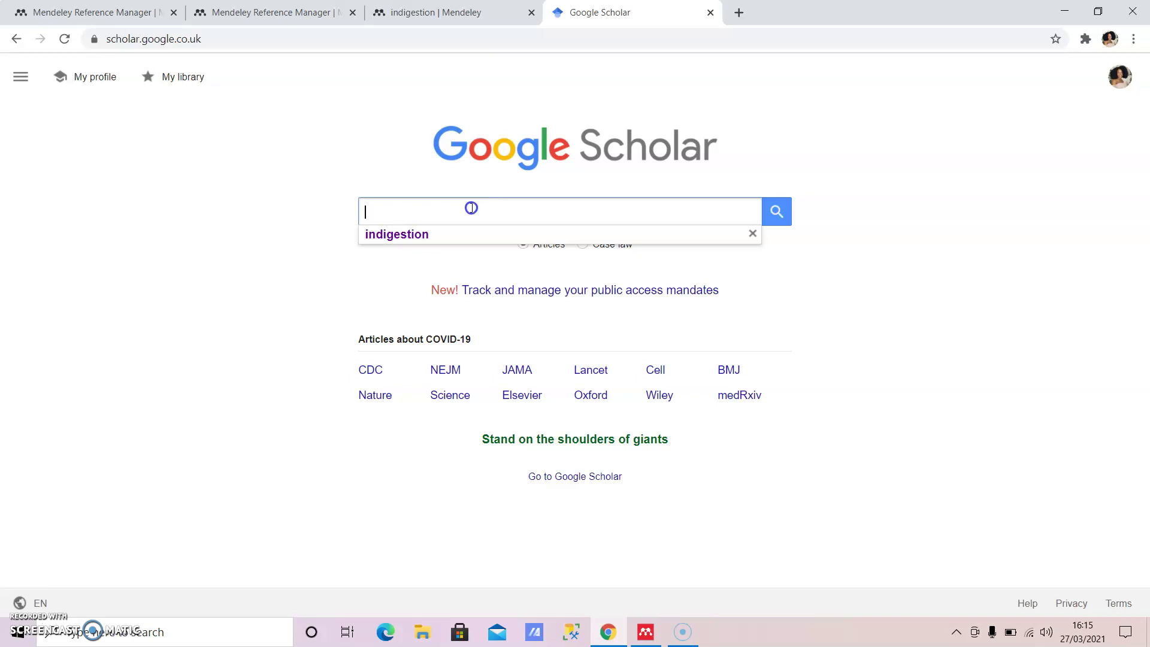
{"action": "type", "text": "car"}
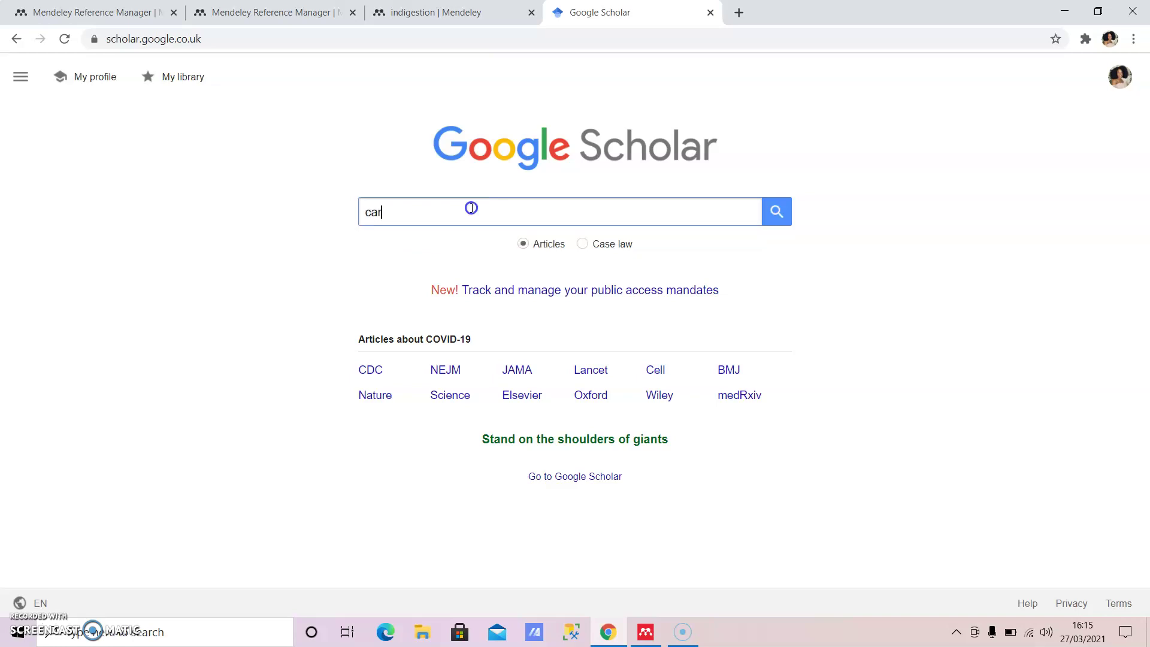
{"action": "type", "text": "ies in ch"}
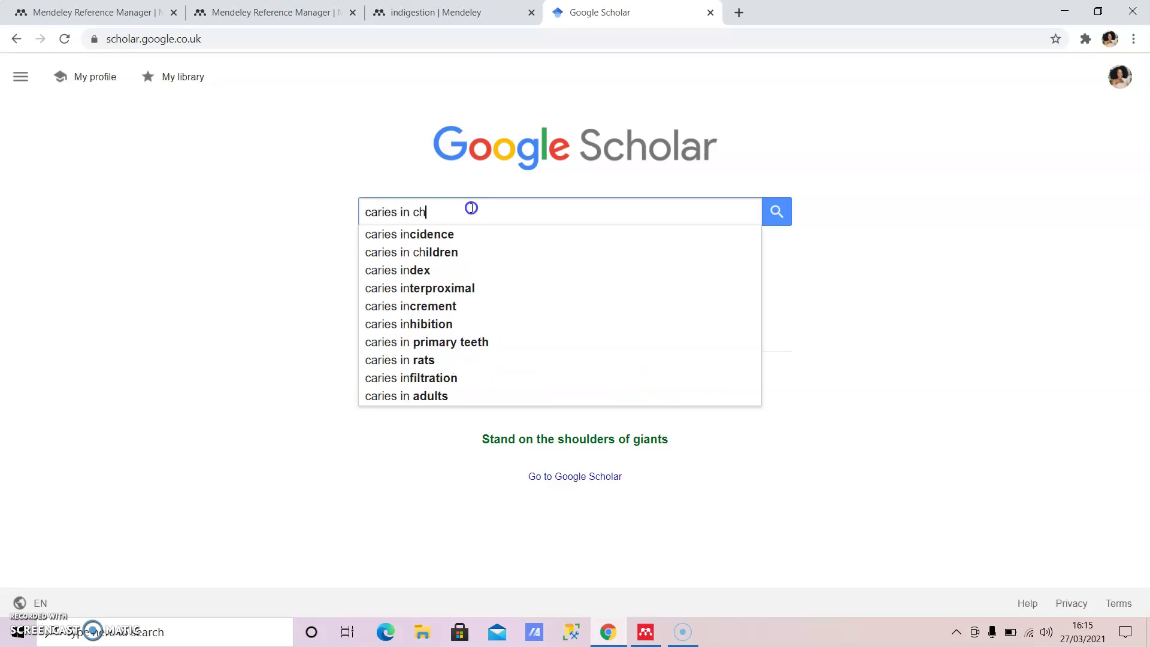
{"action": "type", "text": "ildren"}
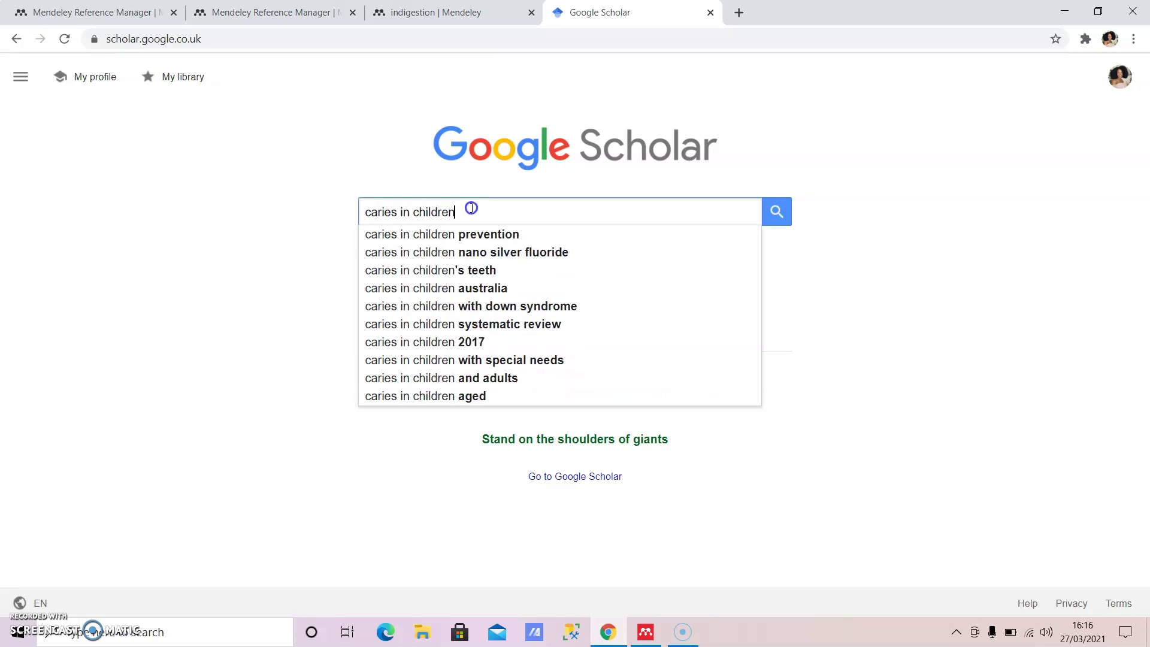
{"action": "key", "text": "Return"}
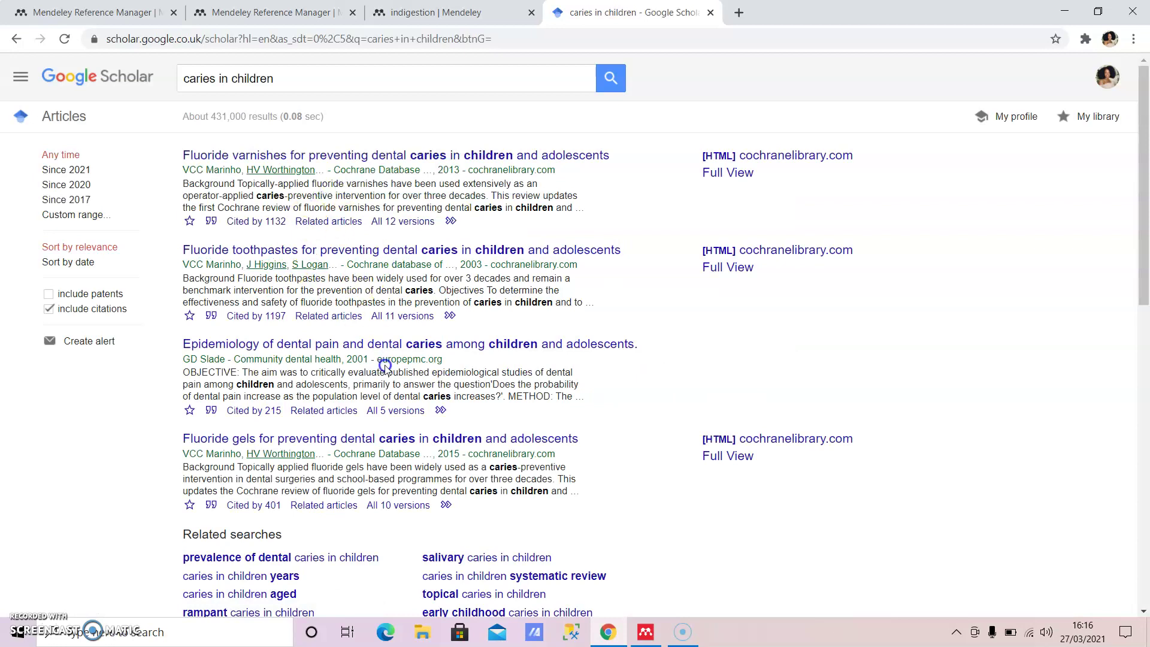
Open "Fluoride toothpastes for preventing dental caries in children and adolescents" and import its journal article into the ethics collection with Mendeley Web Importer
{"action": "left_click", "coordinate": [332, 253]}
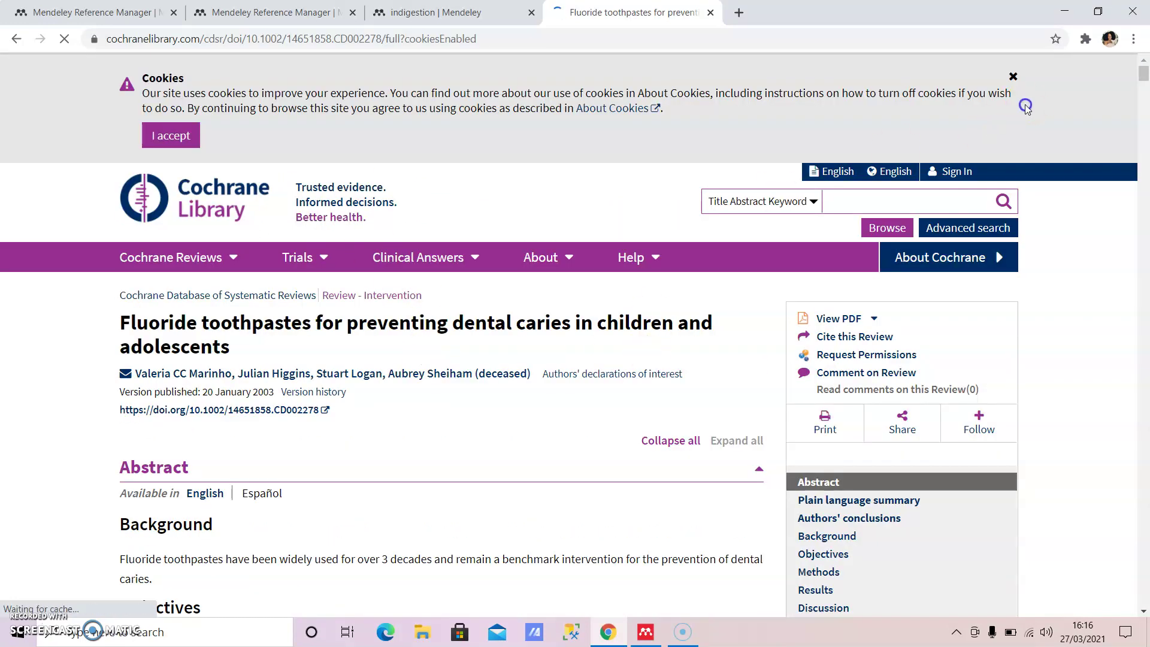
{"action": "left_click", "coordinate": [1087, 38]}
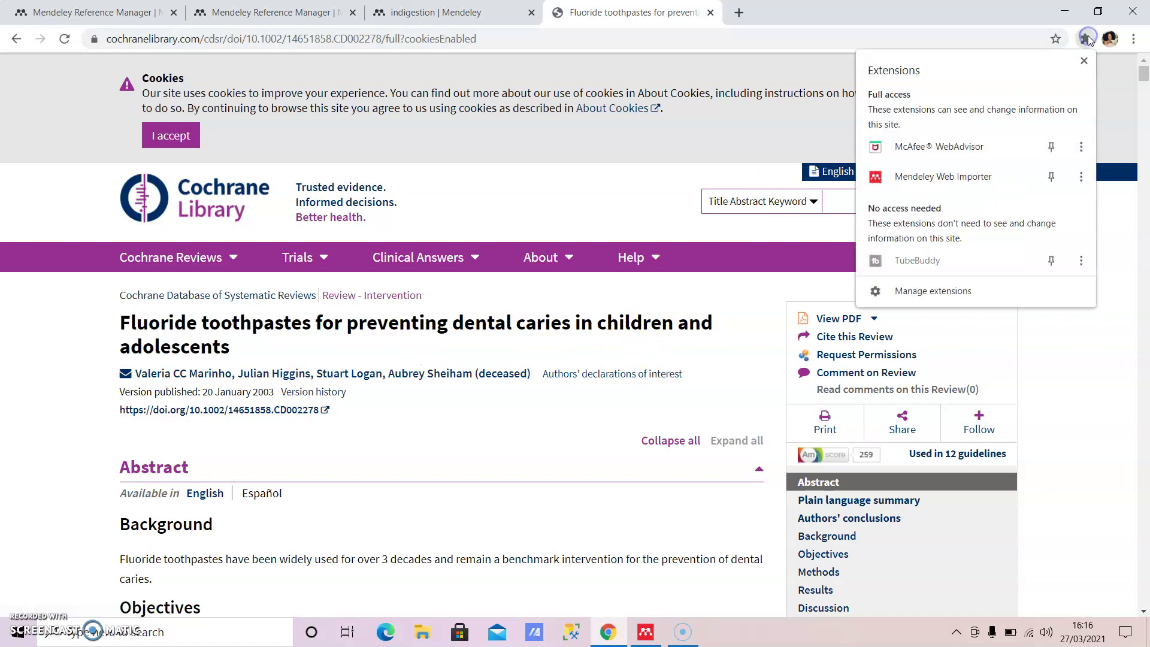
{"action": "left_click", "coordinate": [916, 180]}
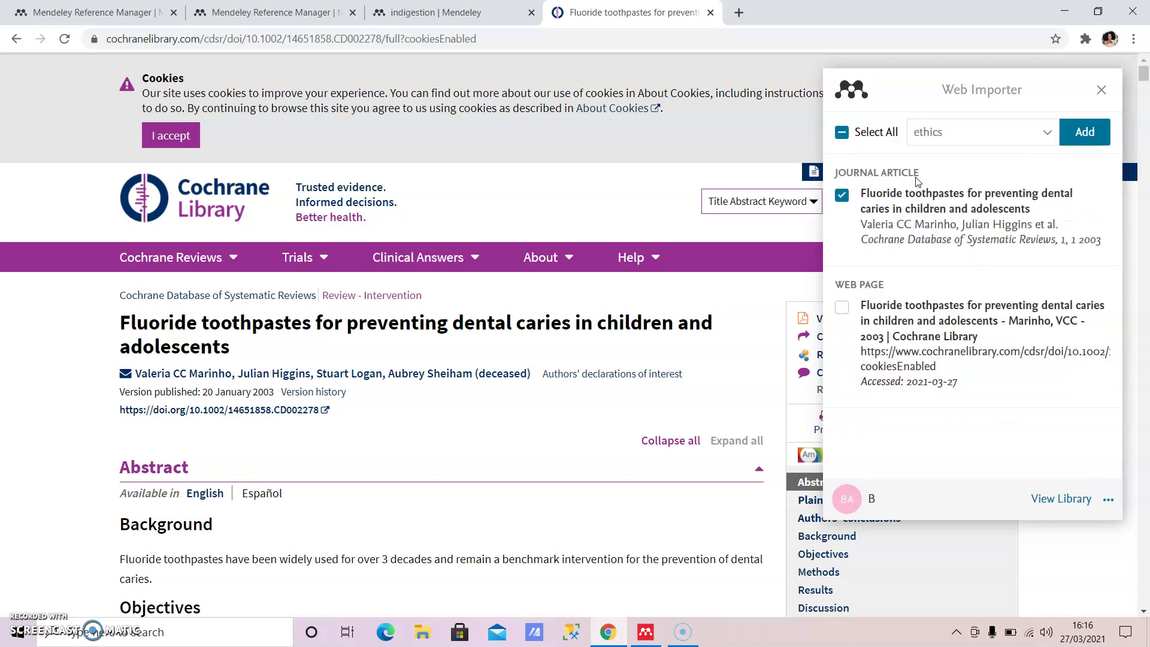
{"action": "left_click", "coordinate": [843, 197]}
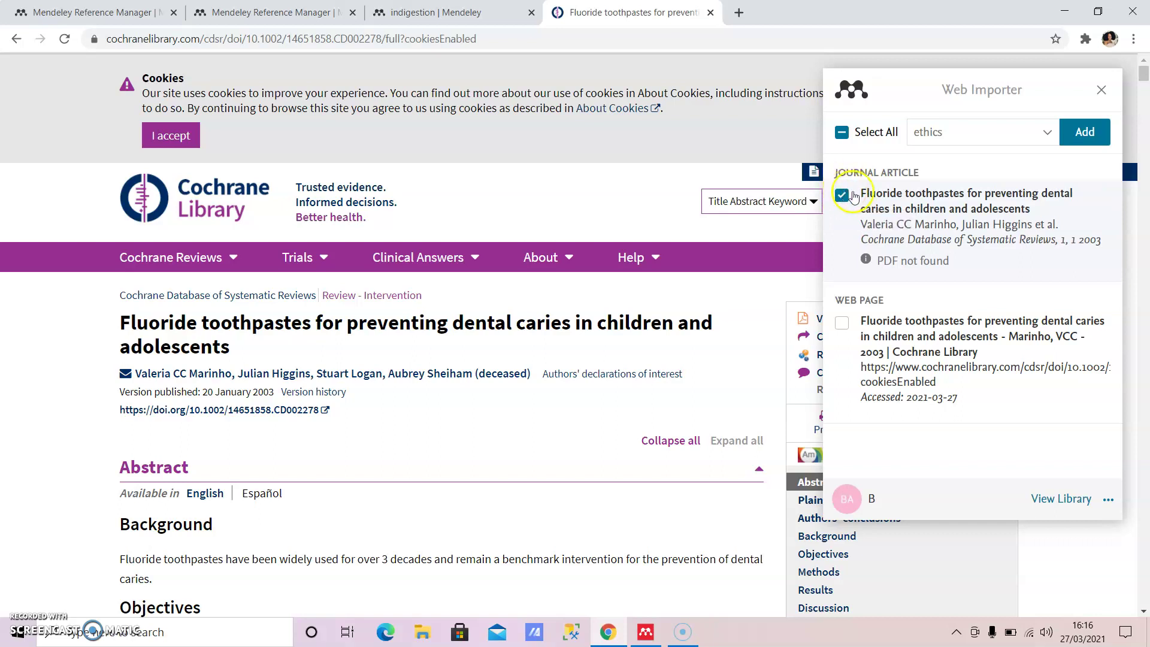
{"action": "left_click", "coordinate": [1081, 135]}
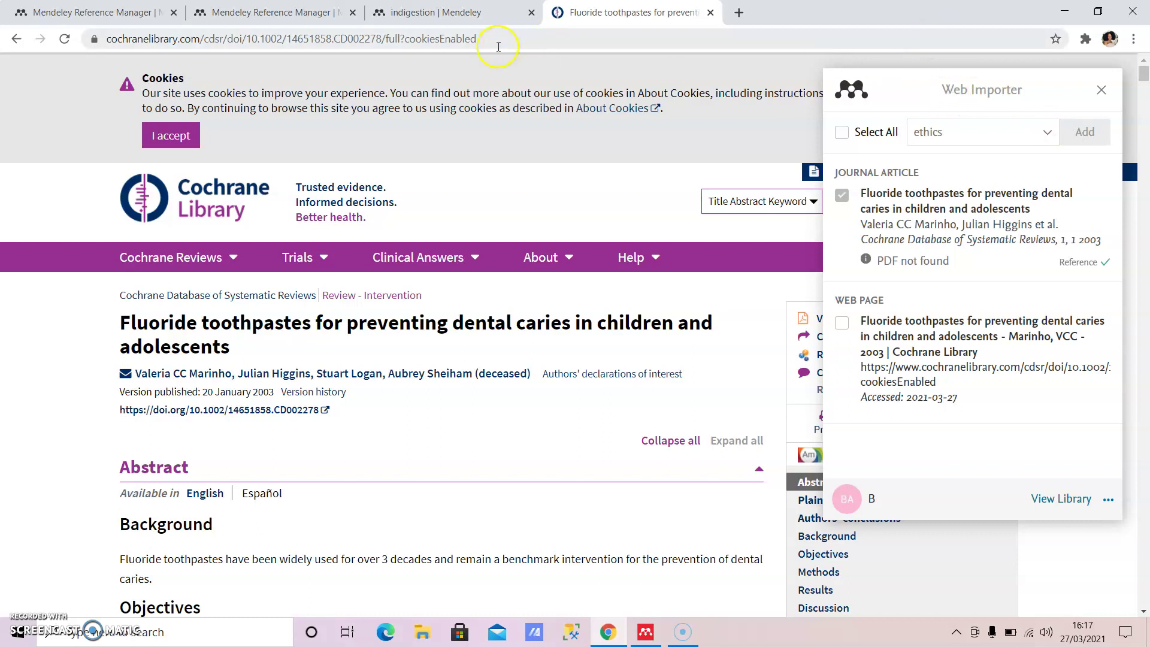
Return to the Google Scholar results and search for "obesity in children"
{"action": "left_click", "coordinate": [16, 40]}
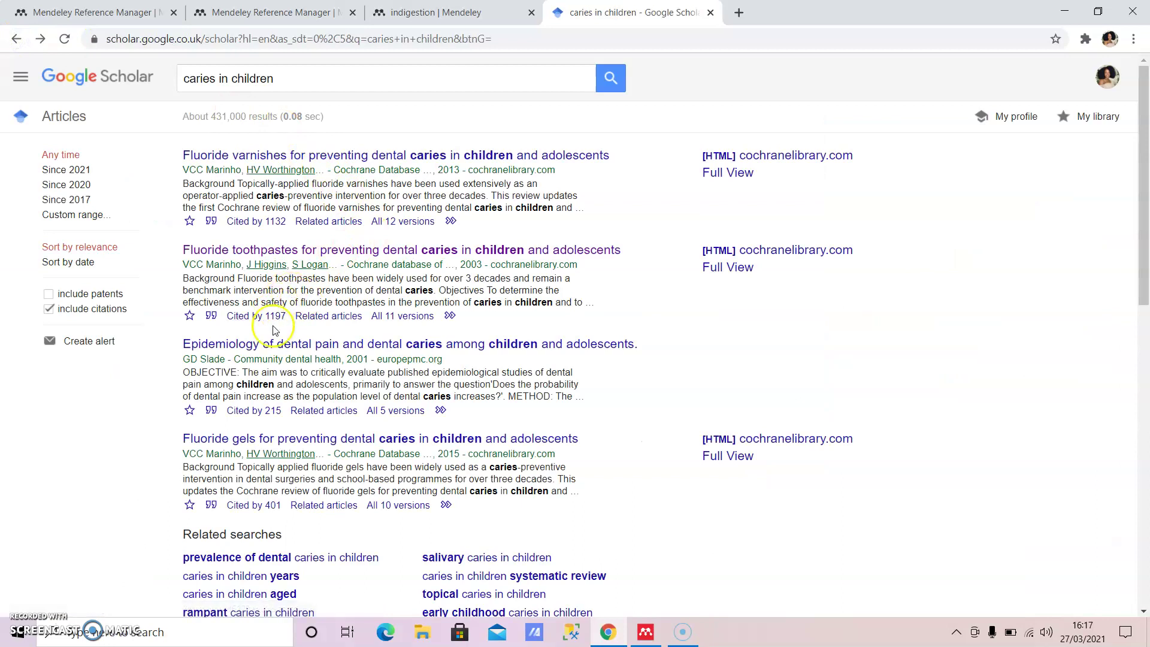
{"action": "triple_click", "coordinate": [295, 85]}
{"action": "type", "text": "ob"}
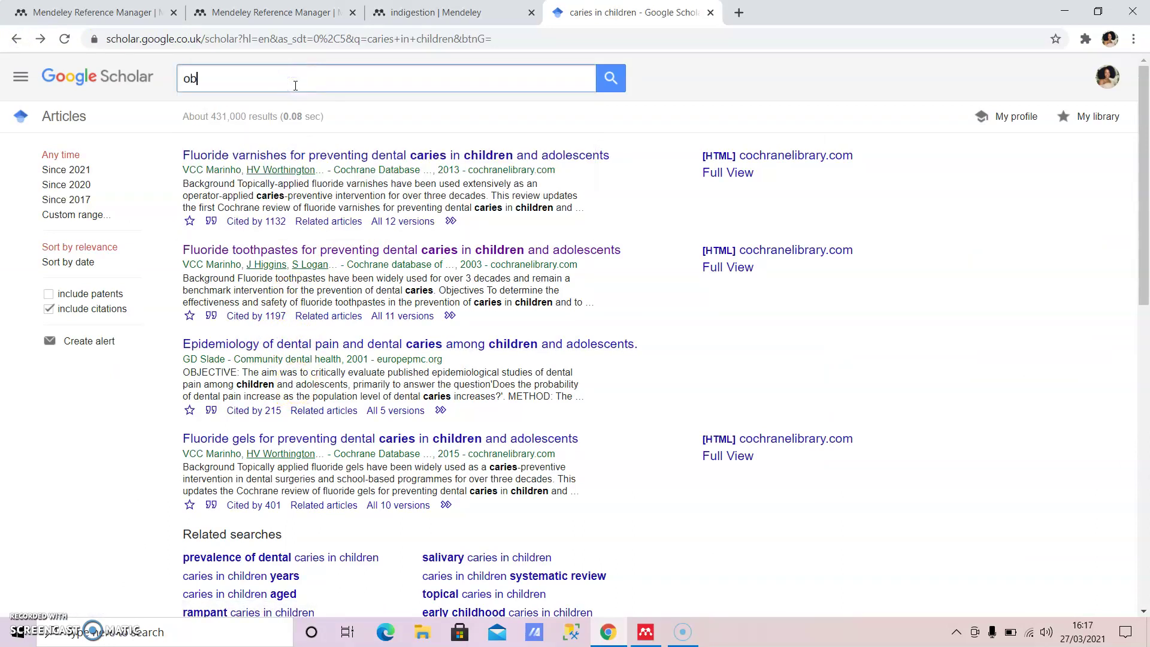
{"action": "type", "text": "esity"}
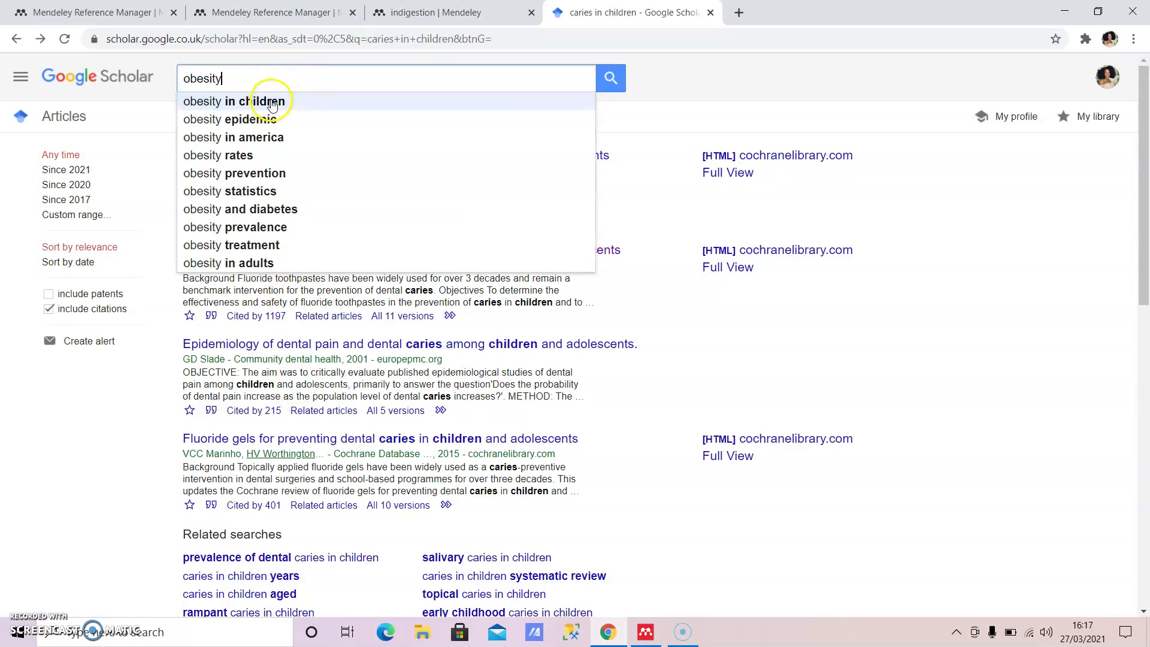
{"action": "left_click", "coordinate": [273, 103]}
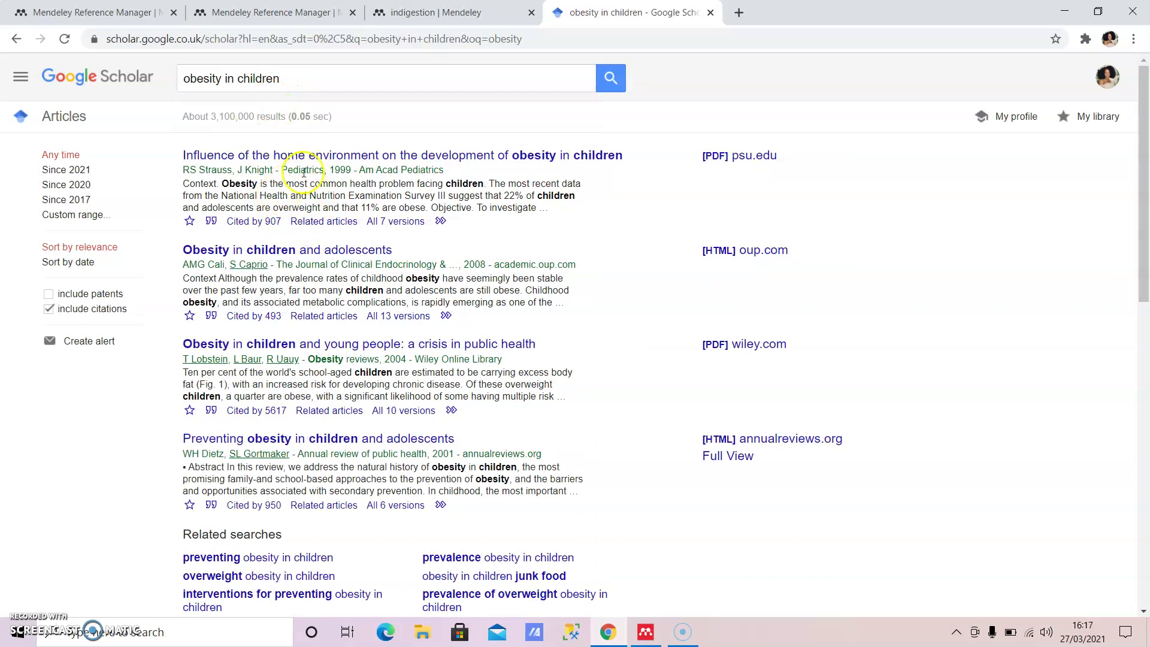
Open "Influence of the home environment on the development of obesity in children" and import it into the ethics collection with Mendeley Web Importer
{"action": "left_click", "coordinate": [319, 157]}
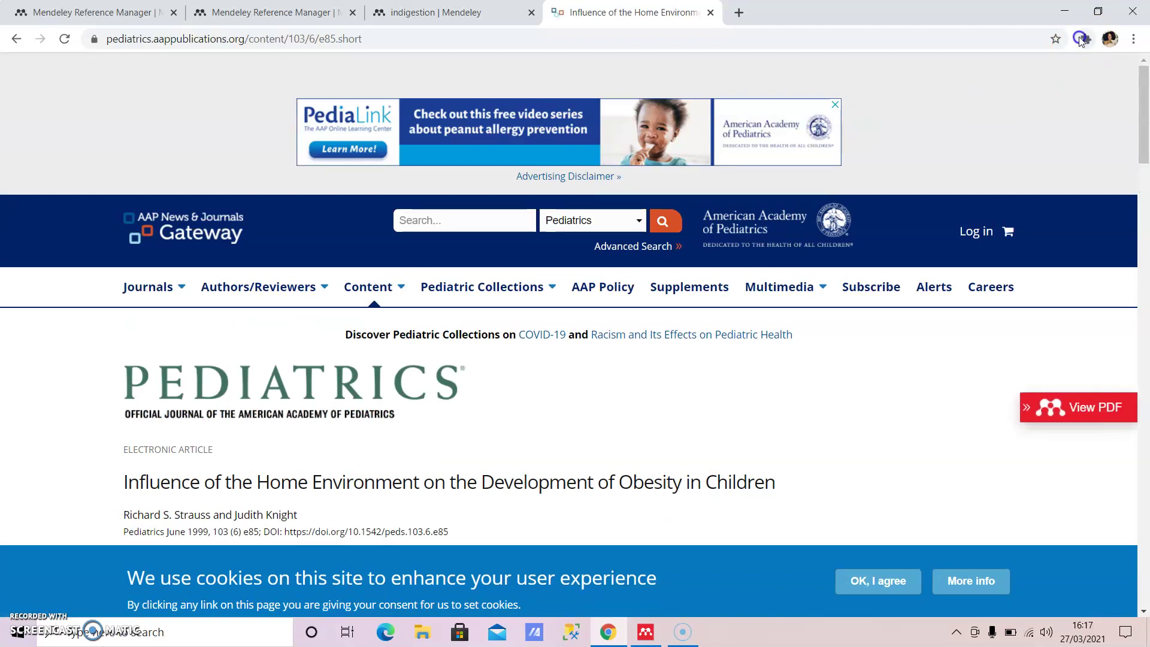
{"action": "left_click", "coordinate": [1085, 39]}
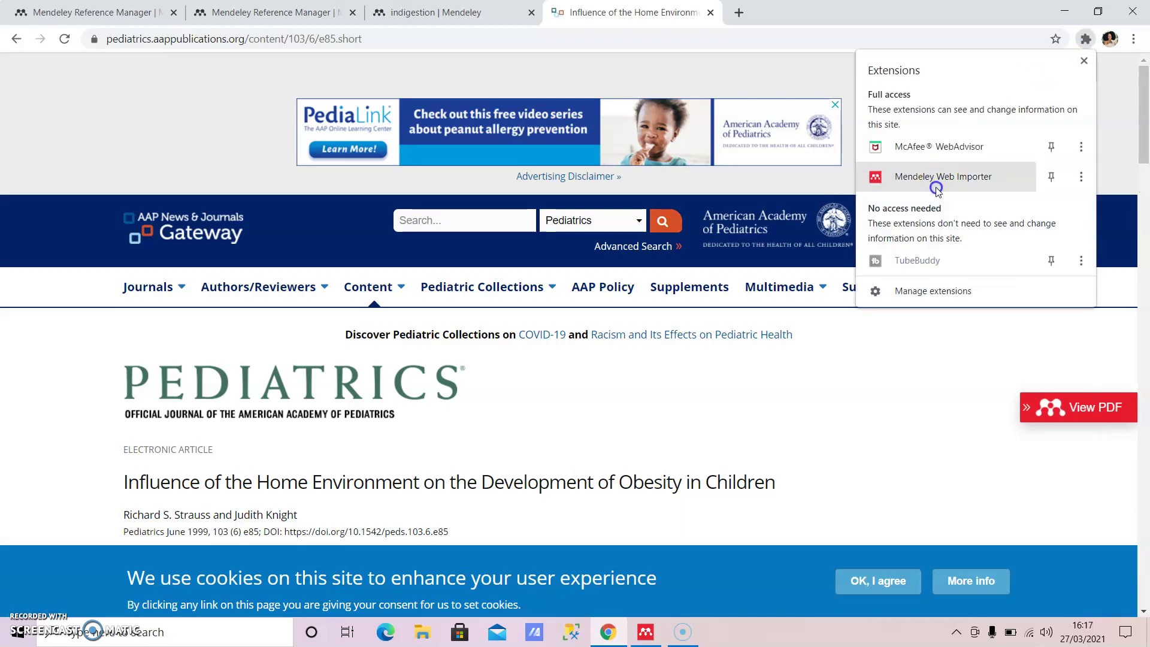
{"action": "left_click", "coordinate": [951, 174]}
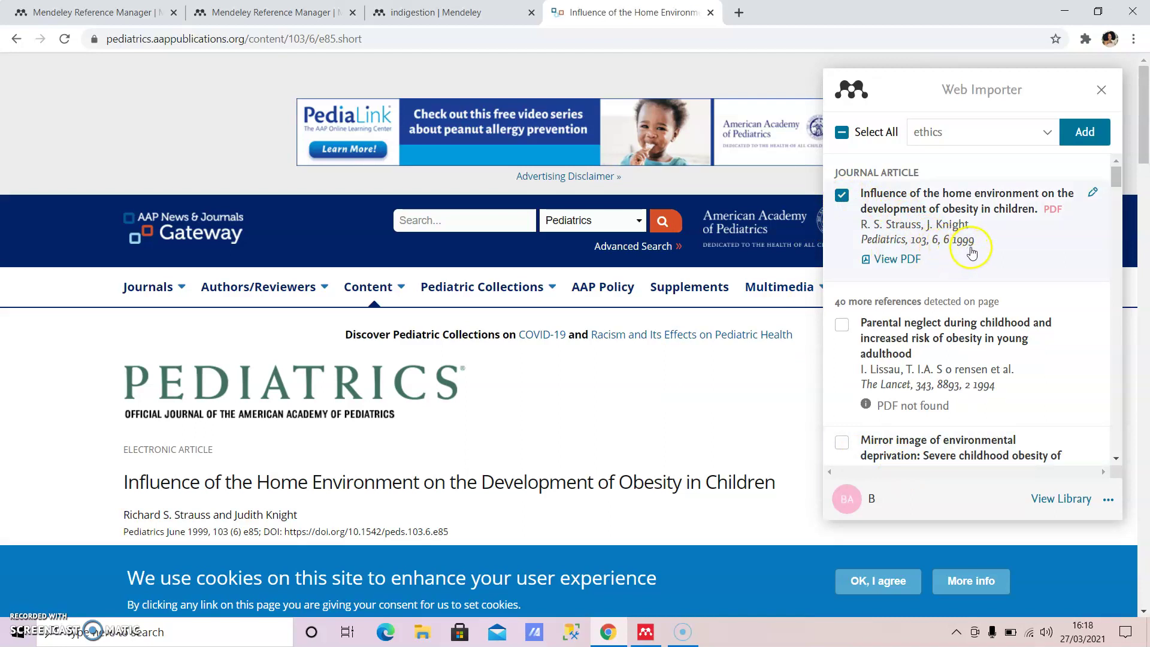
{"action": "left_click", "coordinate": [1089, 133]}
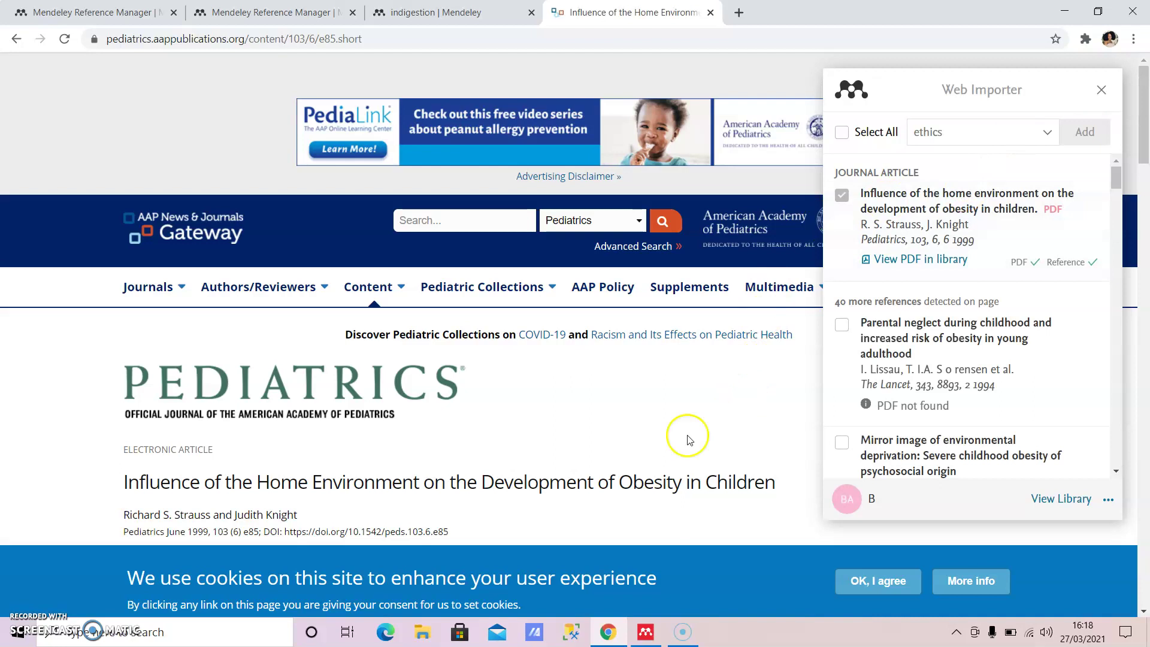
Switch to Mendeley Reference Manager and create two new collections named "coursework 1" and "coursework 2"
{"action": "left_click", "coordinate": [646, 633]}
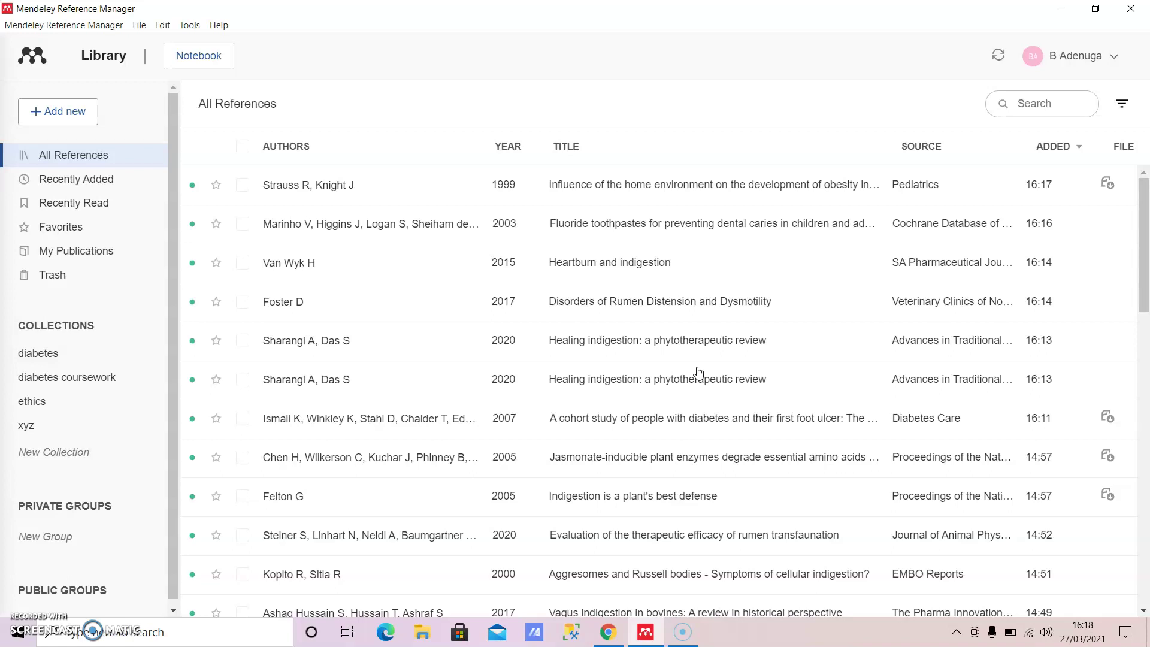
{"action": "left_click", "coordinate": [62, 455]}
{"action": "type", "text": "coursework 1"}
{"action": "key", "text": "Return"}
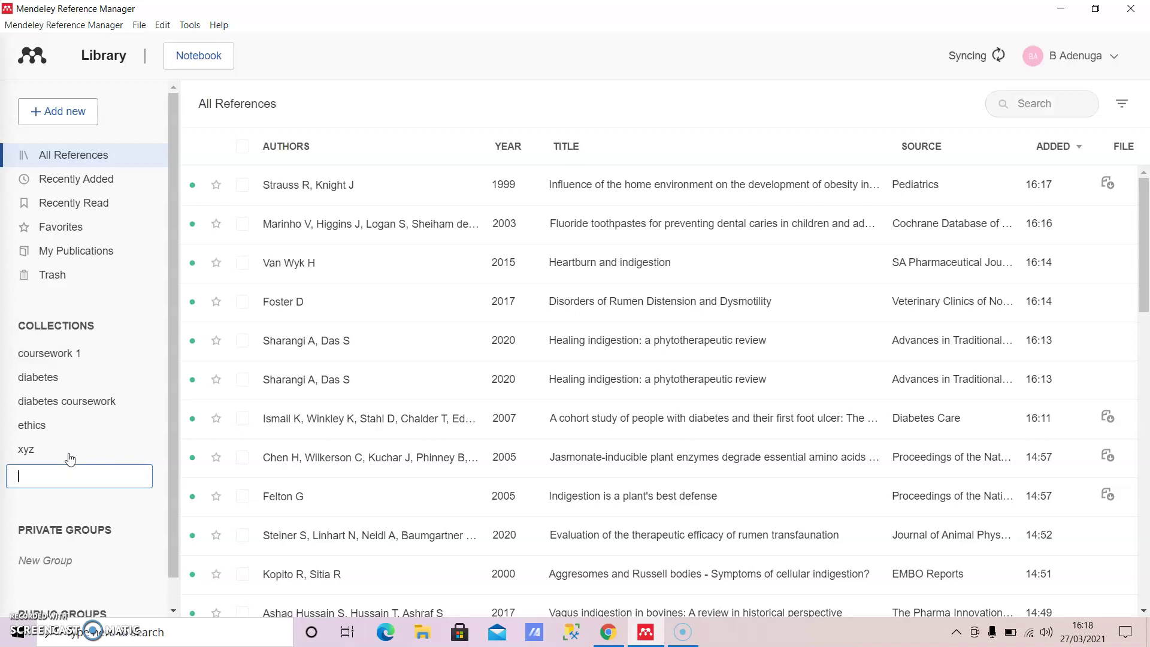
{"action": "type", "text": "co"}
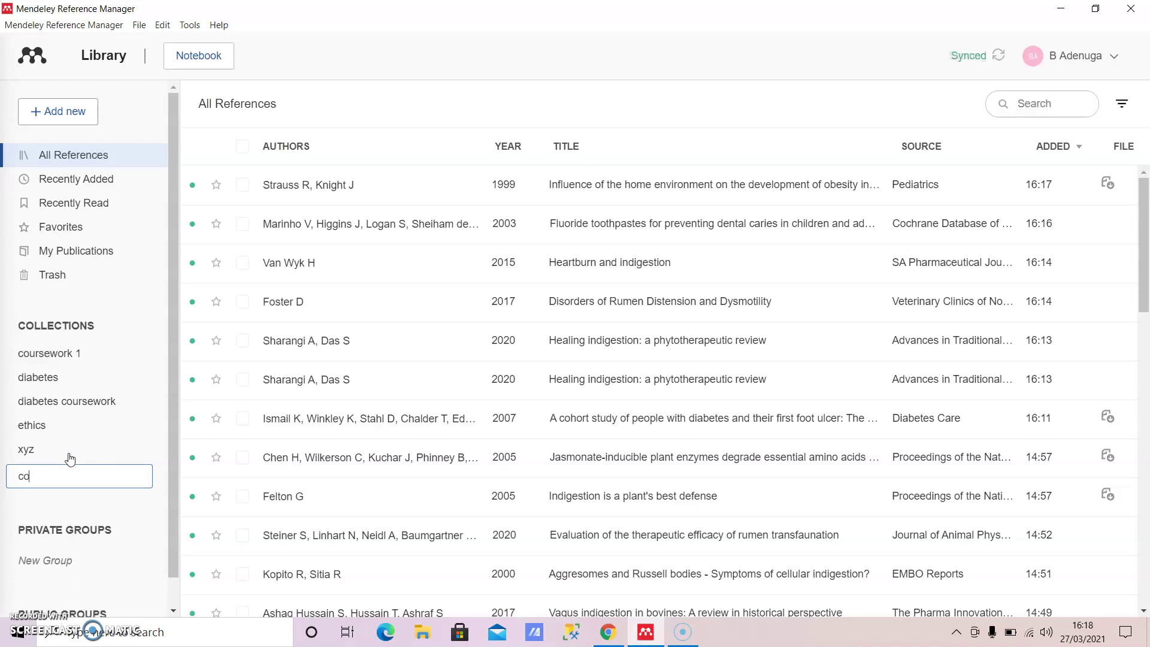
{"action": "type", "text": "ursework 2"}
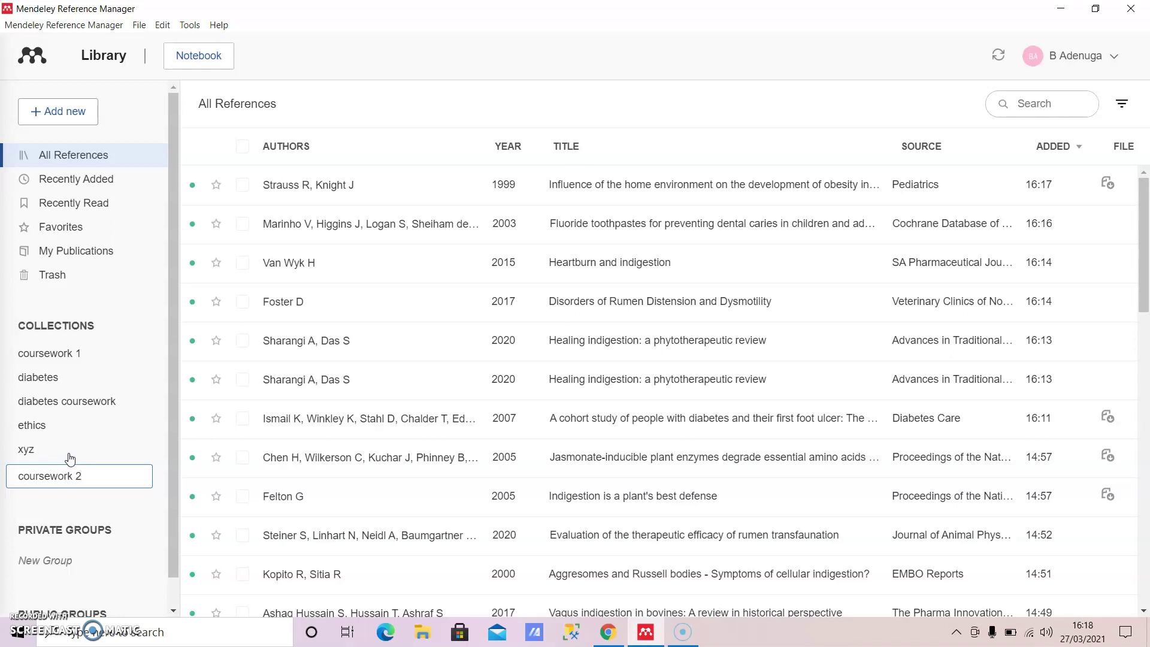
{"action": "key", "text": "Return"}
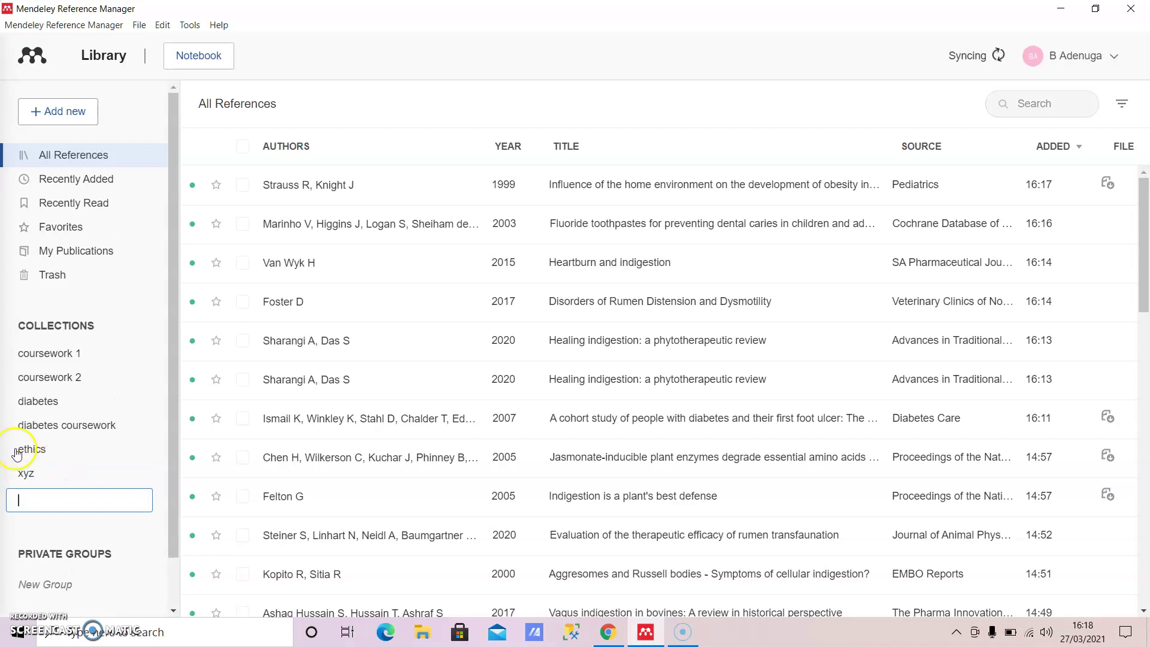
Add the three most recently added references in All References to the "coursework 1" collection and open that collection
{"action": "left_click", "coordinate": [59, 357]}
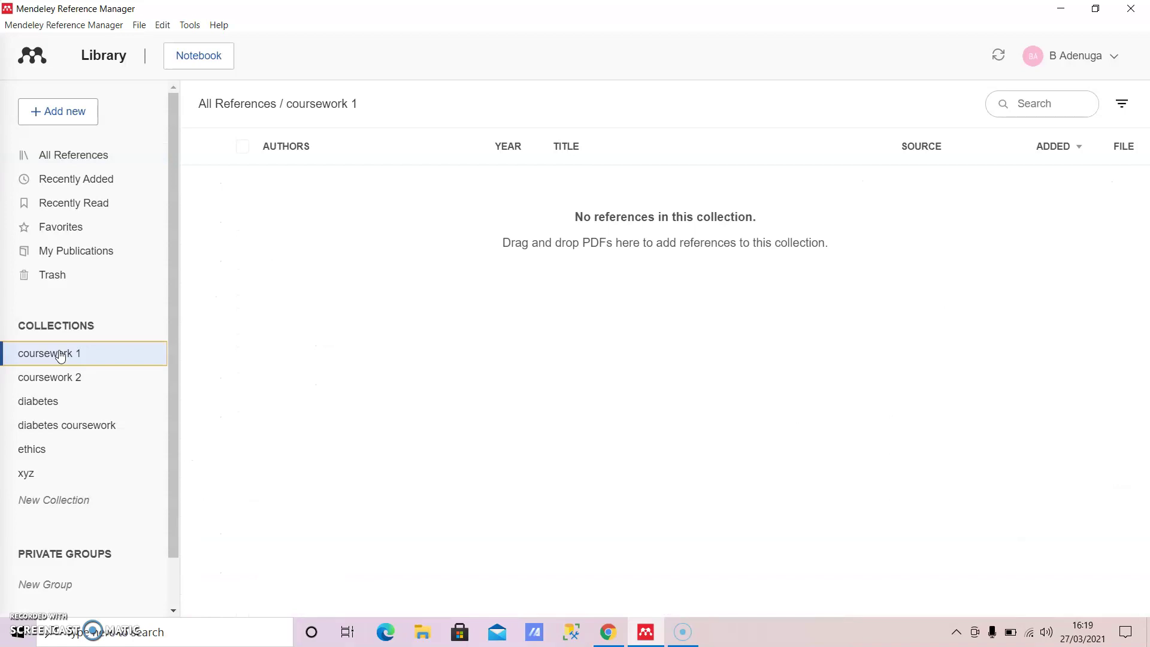
{"action": "left_click", "coordinate": [72, 159]}
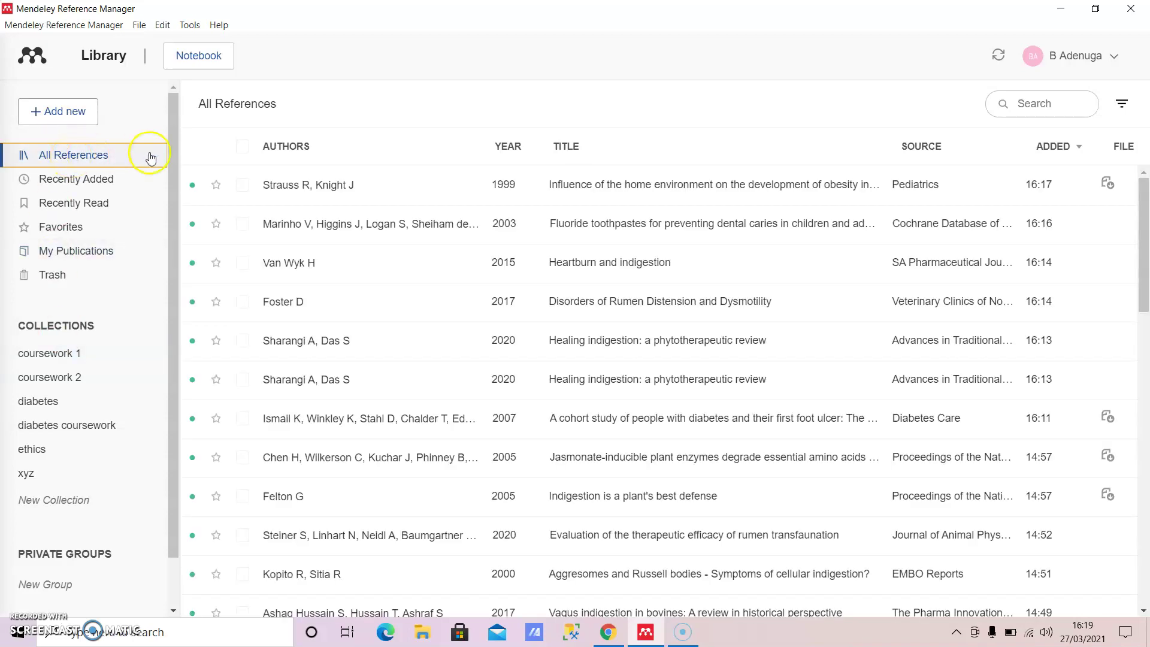
{"action": "left_click", "coordinate": [241, 186]}
{"action": "left_click", "coordinate": [242, 225]}
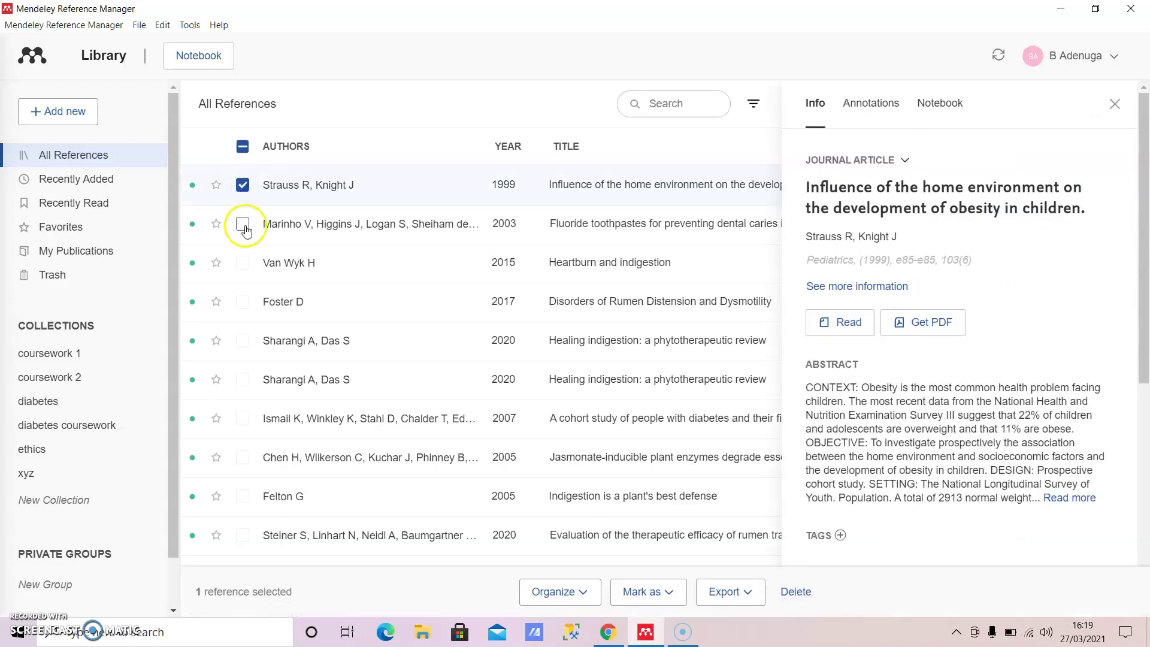
{"action": "left_click", "coordinate": [243, 263]}
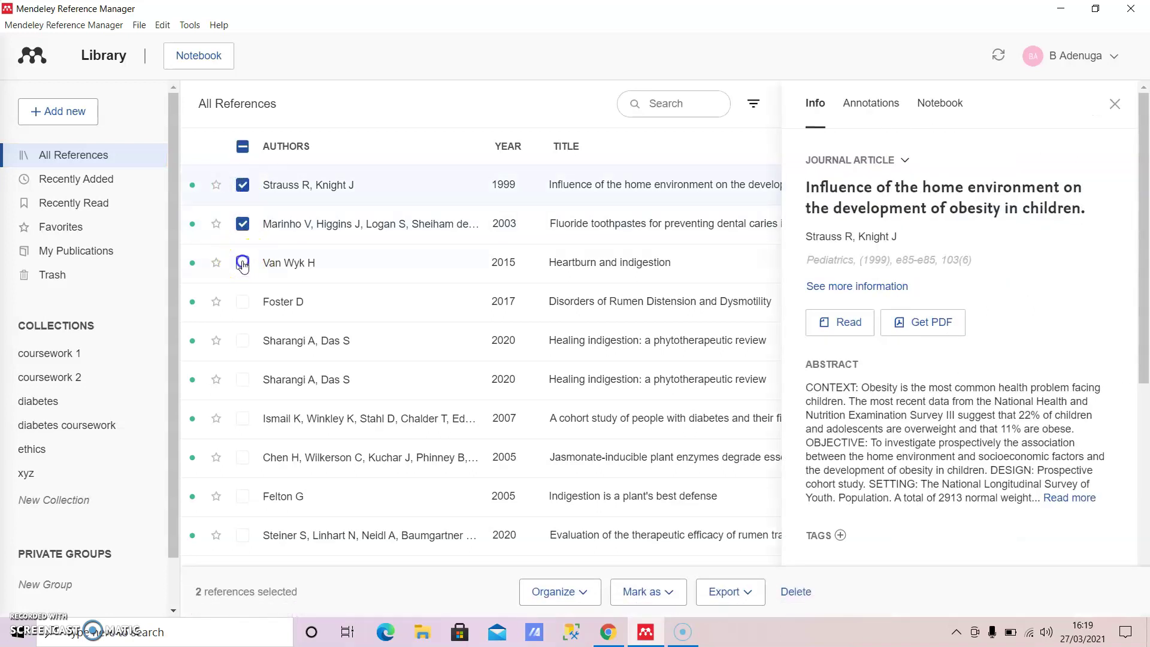
{"action": "left_click", "coordinate": [563, 591]}
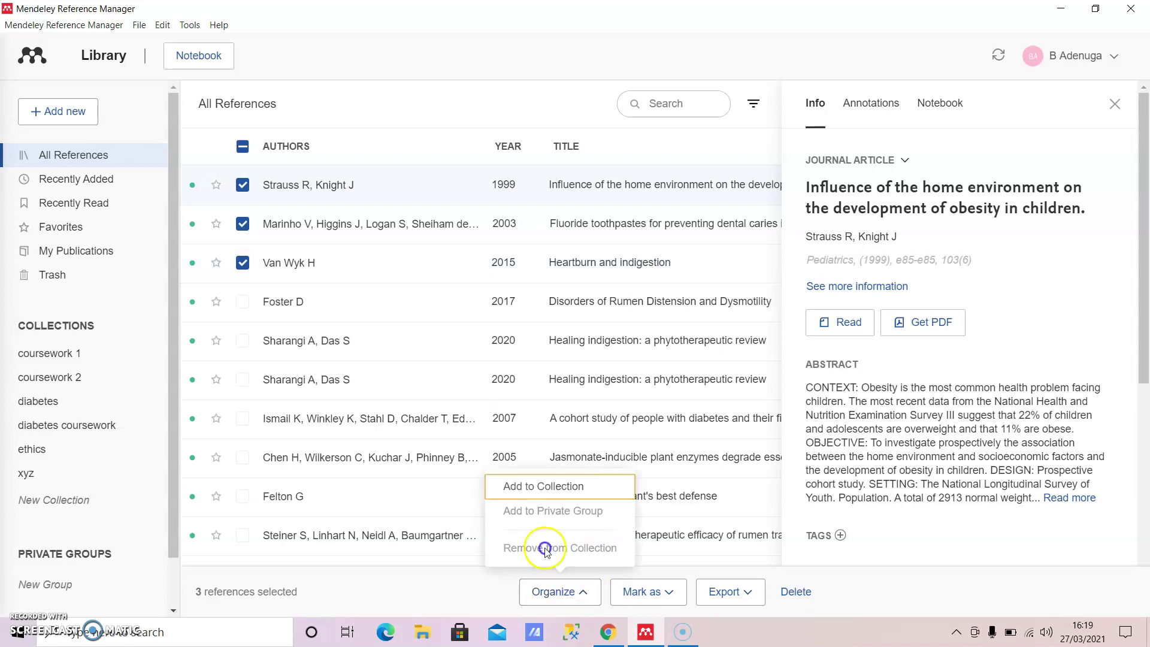
{"action": "left_click", "coordinate": [547, 484]}
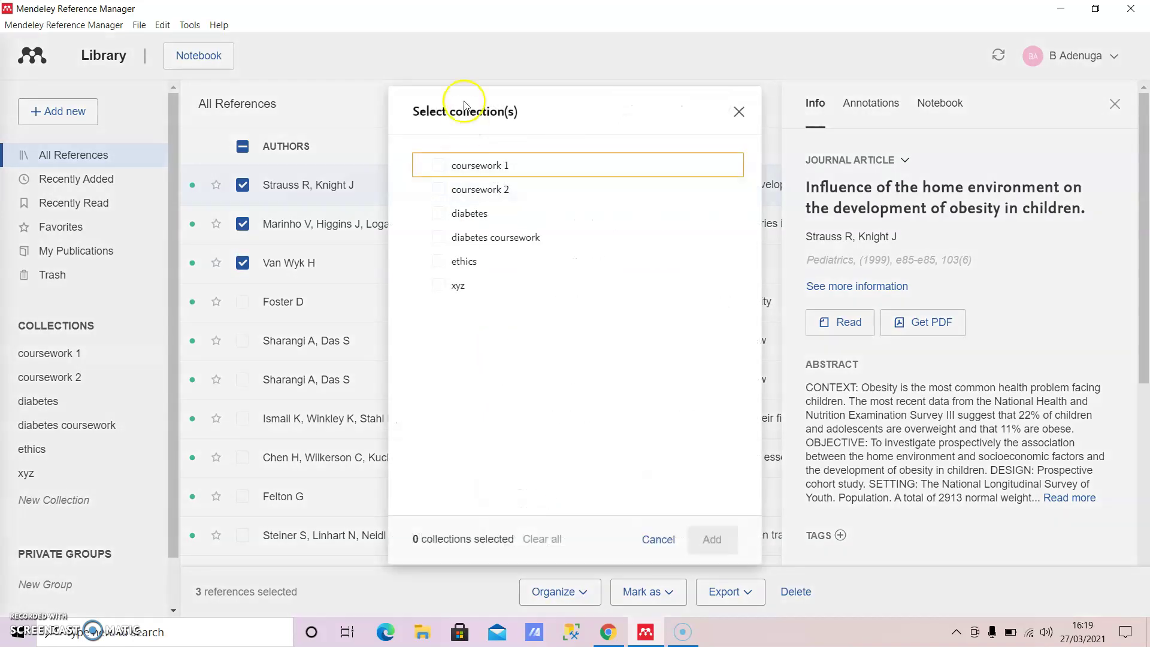
{"action": "left_click", "coordinate": [440, 166]}
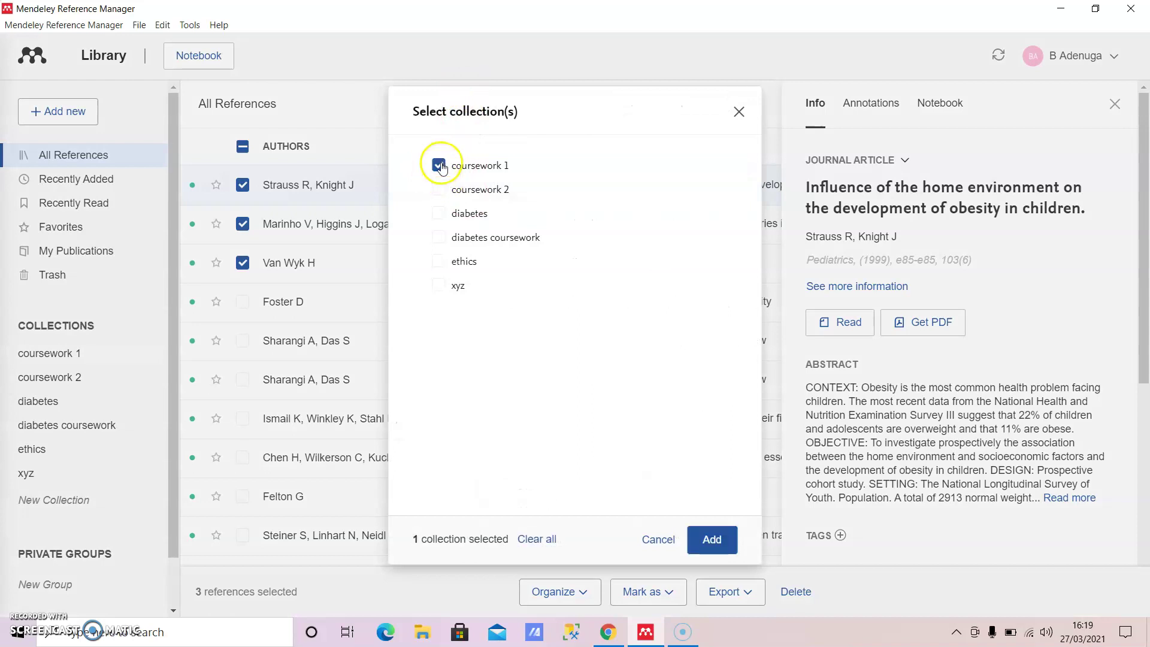
{"action": "left_click", "coordinate": [716, 541]}
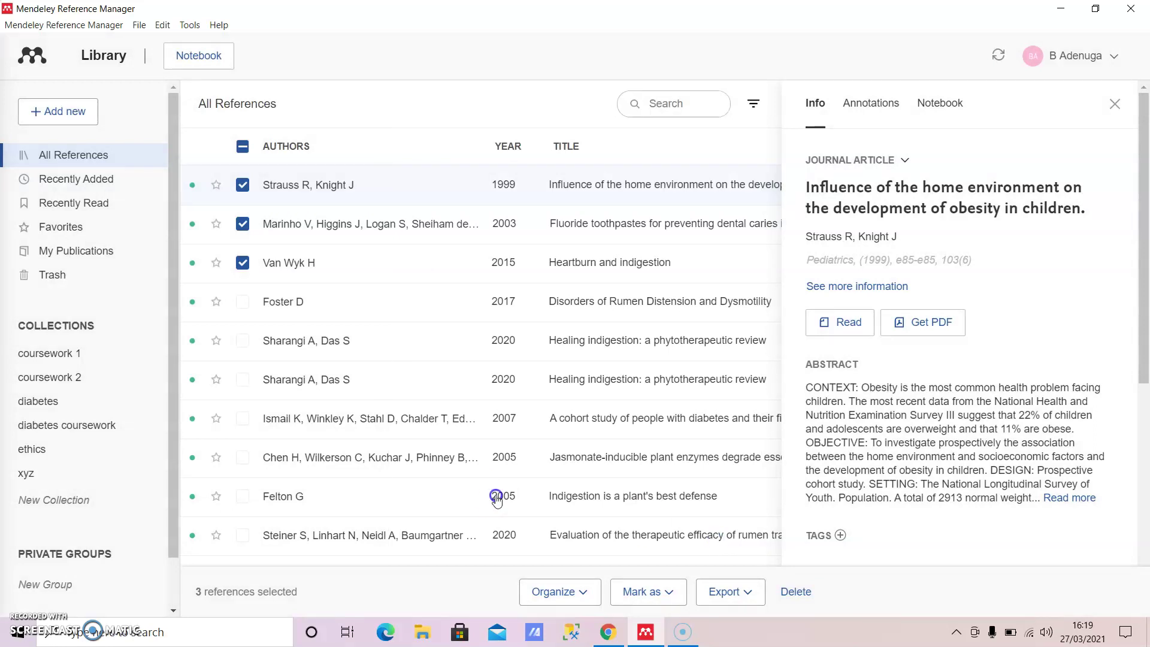
{"action": "left_click", "coordinate": [56, 355]}
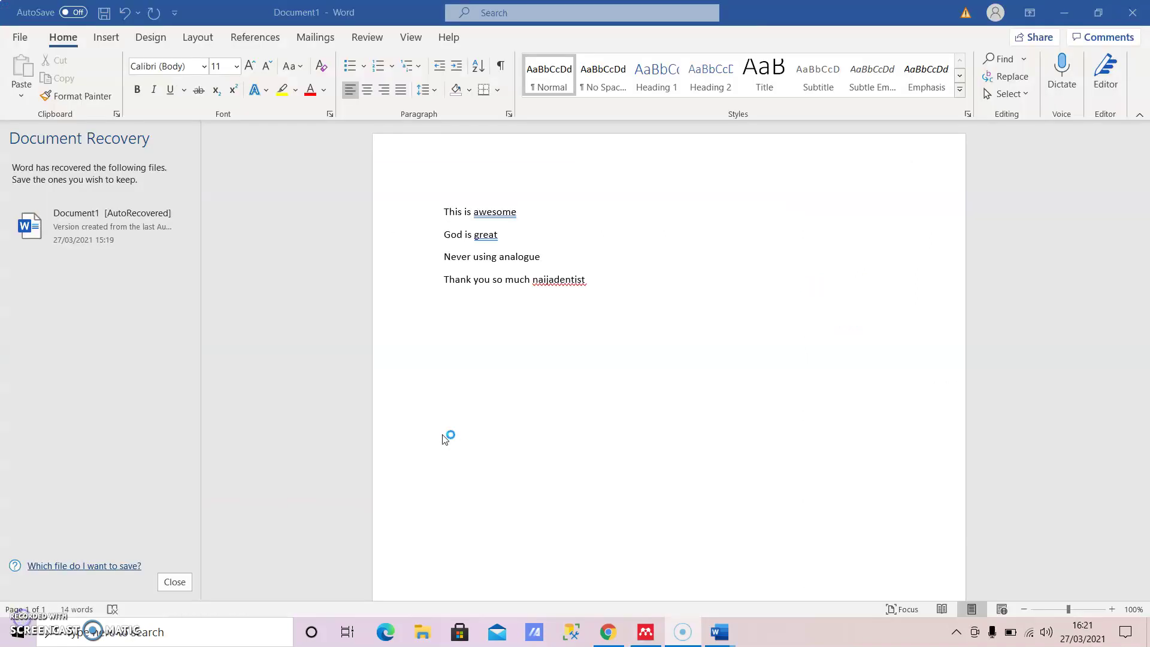
Insert a Mendeley citation of the 2020 article "Diabetes insipidus" after "This is awesome", searching the library for "j"
{"action": "left_click", "coordinate": [446, 215]}
{"action": "left_click", "coordinate": [257, 37]}
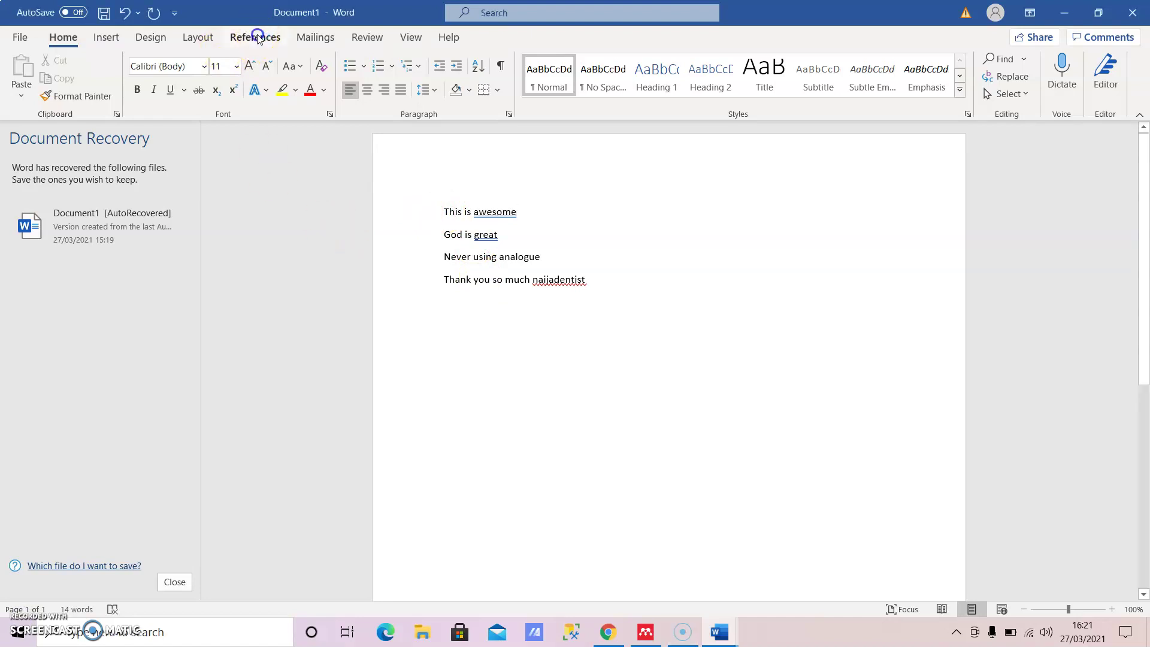
{"action": "left_click", "coordinate": [448, 183]}
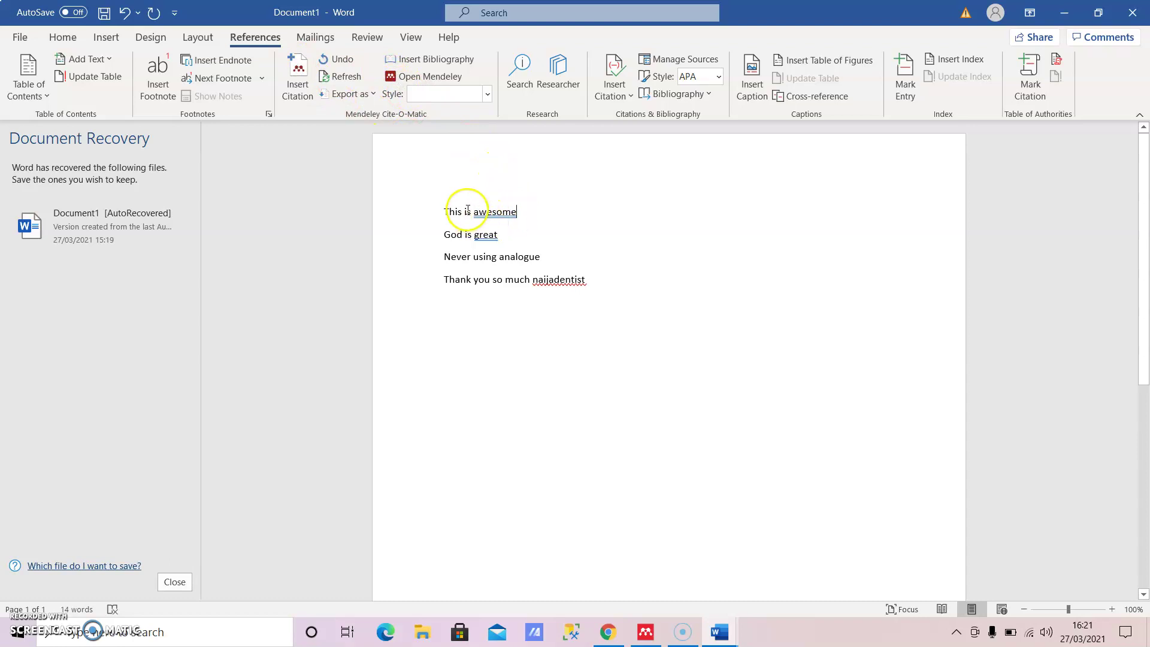
{"action": "left_click", "coordinate": [525, 212]}
{"action": "left_click", "coordinate": [294, 76]}
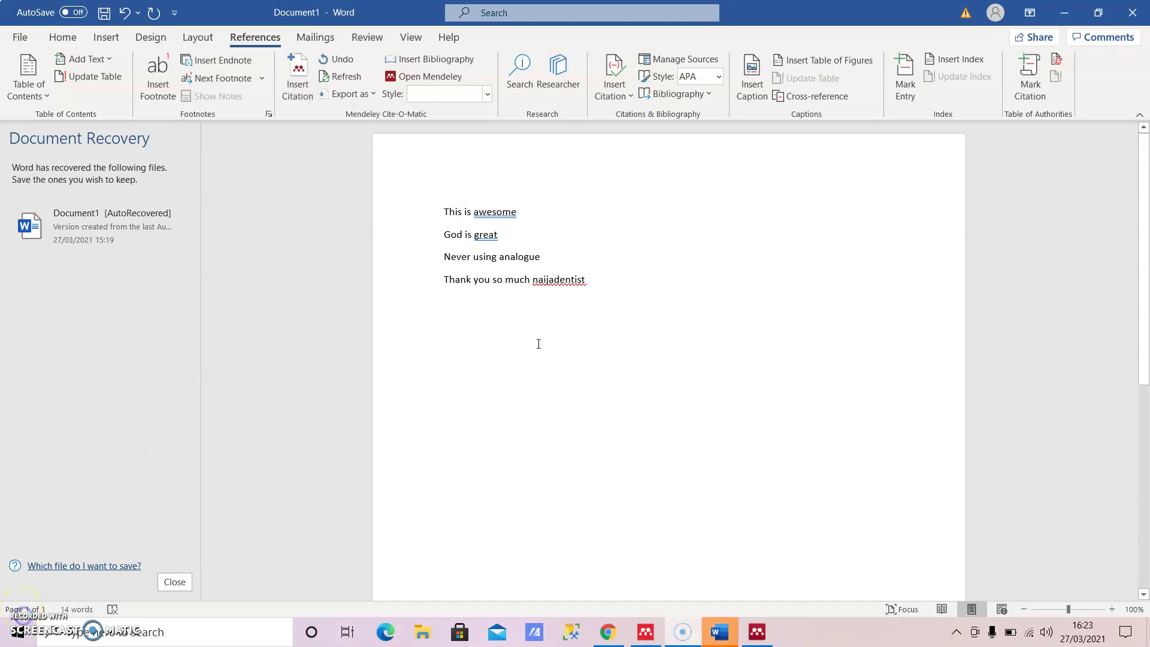
{"action": "left_click", "coordinate": [298, 72]}
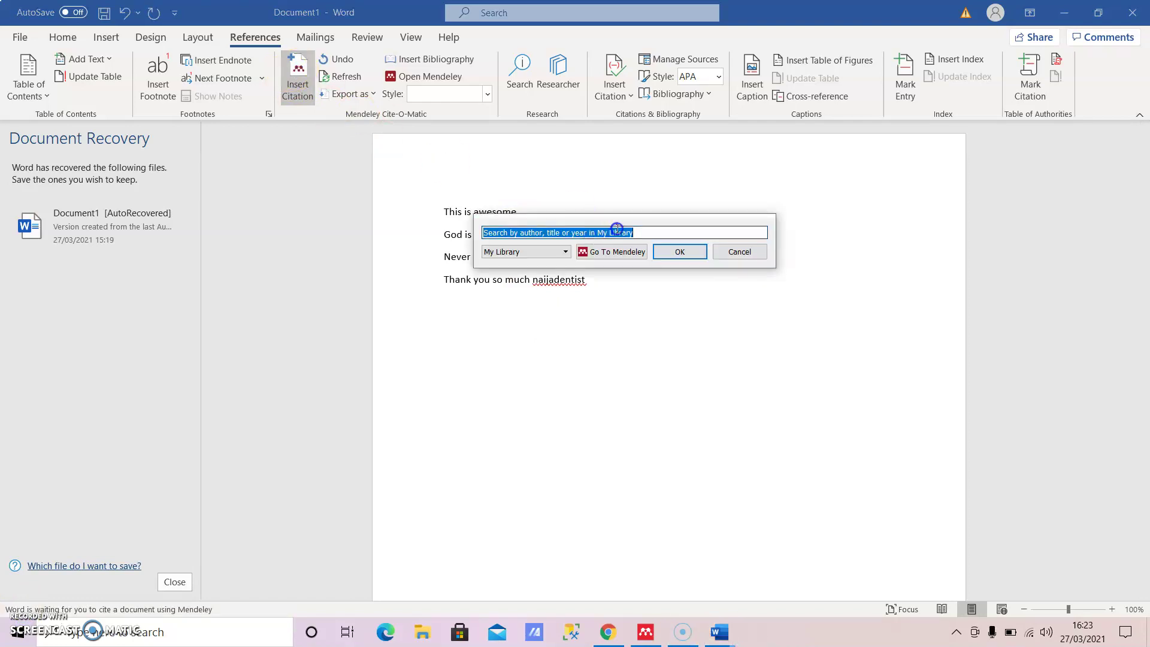
{"action": "double_click", "coordinate": [620, 232]}
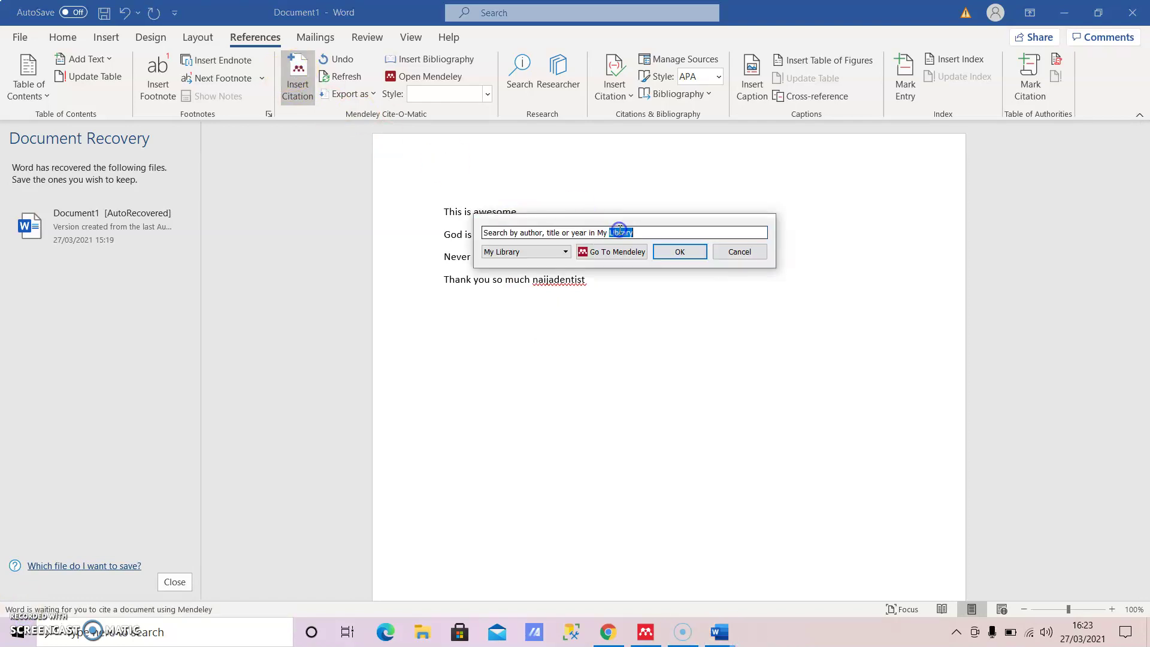
{"action": "triple_click", "coordinate": [620, 232]}
{"action": "type", "text": "j"}
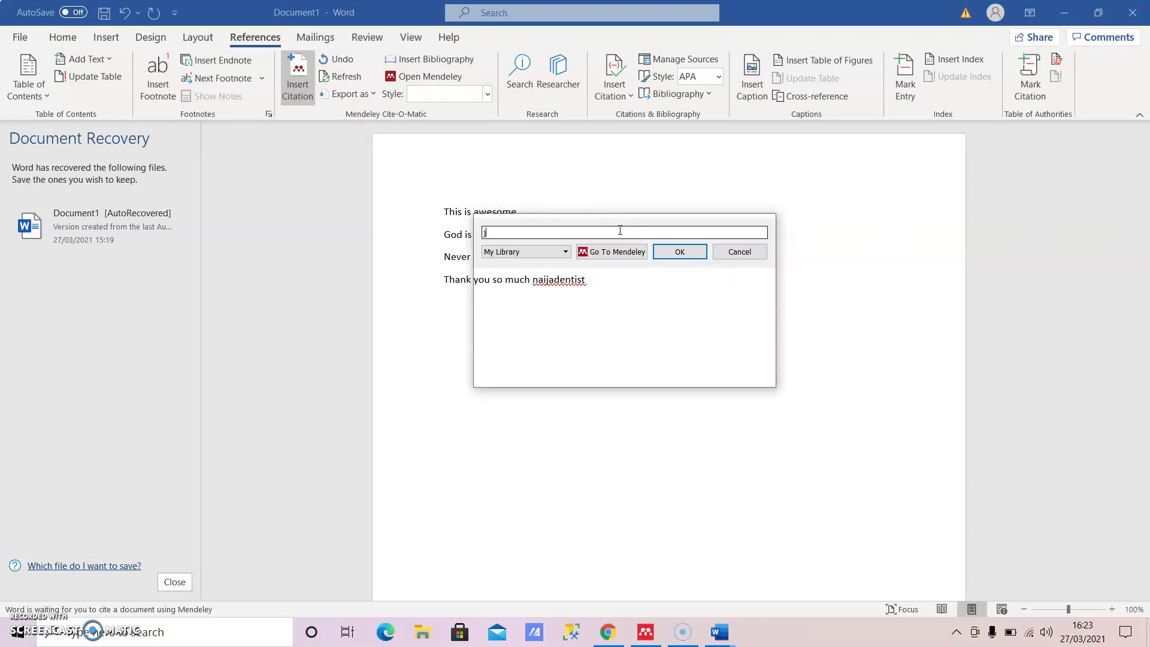
{"action": "left_click", "coordinate": [594, 265]}
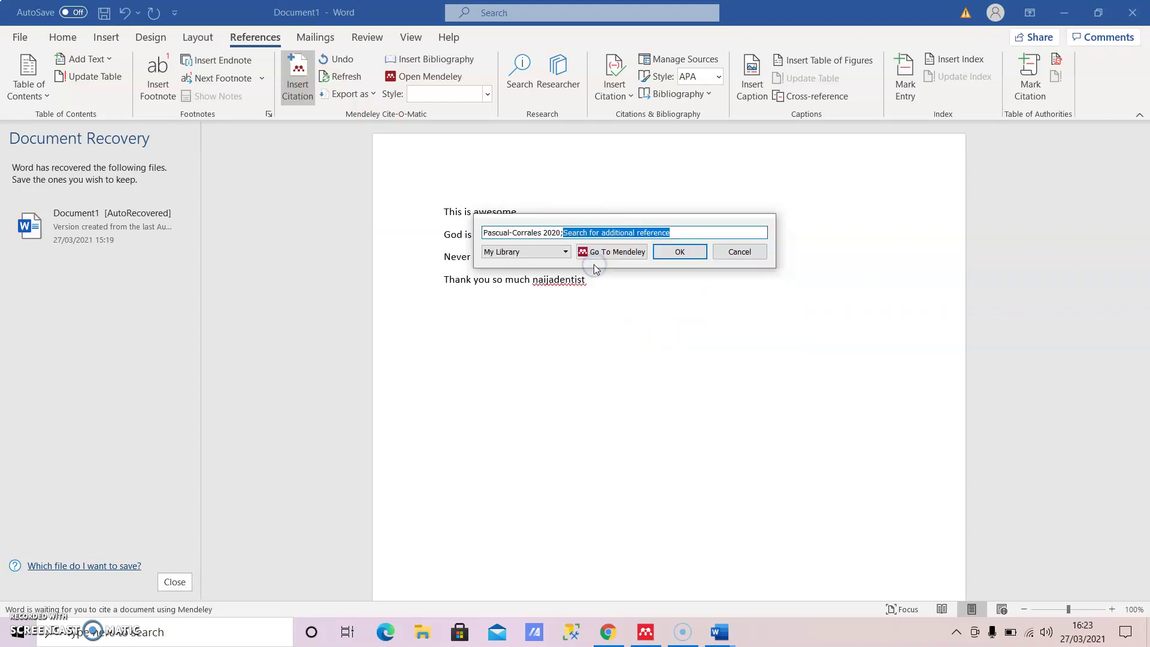
{"action": "left_click", "coordinate": [662, 253]}
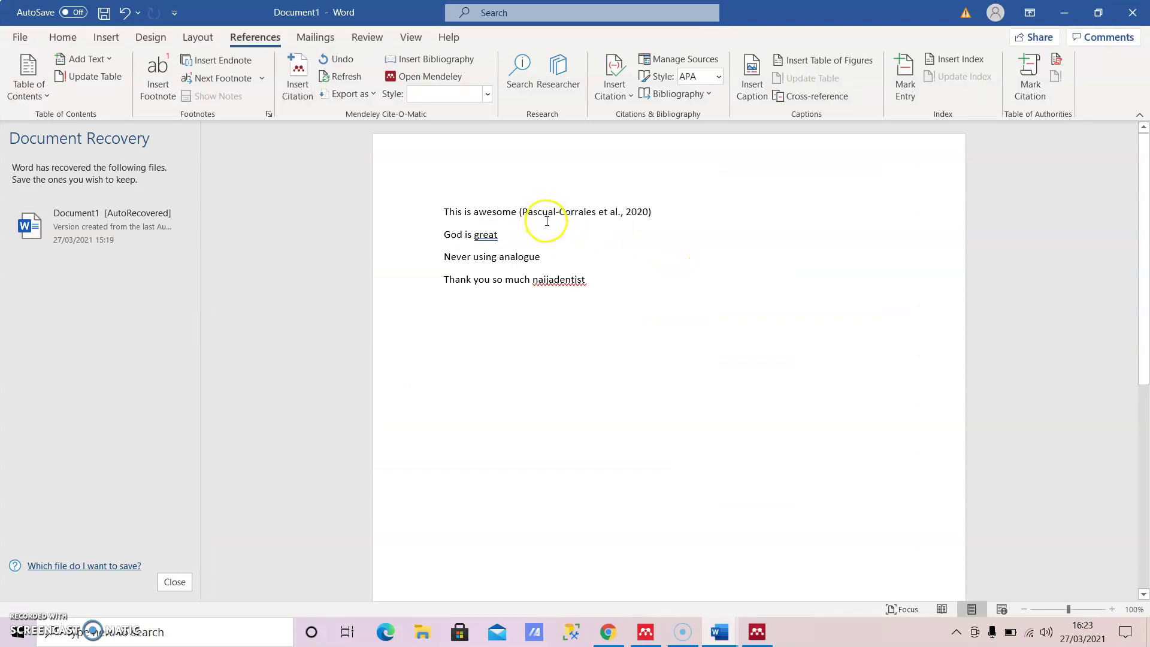
Search the library for "l" and cite "Aggresomes and Russell bodies - Symptoms of cellular indigestion" with Mendeley after "God is great"
{"action": "left_click", "coordinate": [560, 240]}
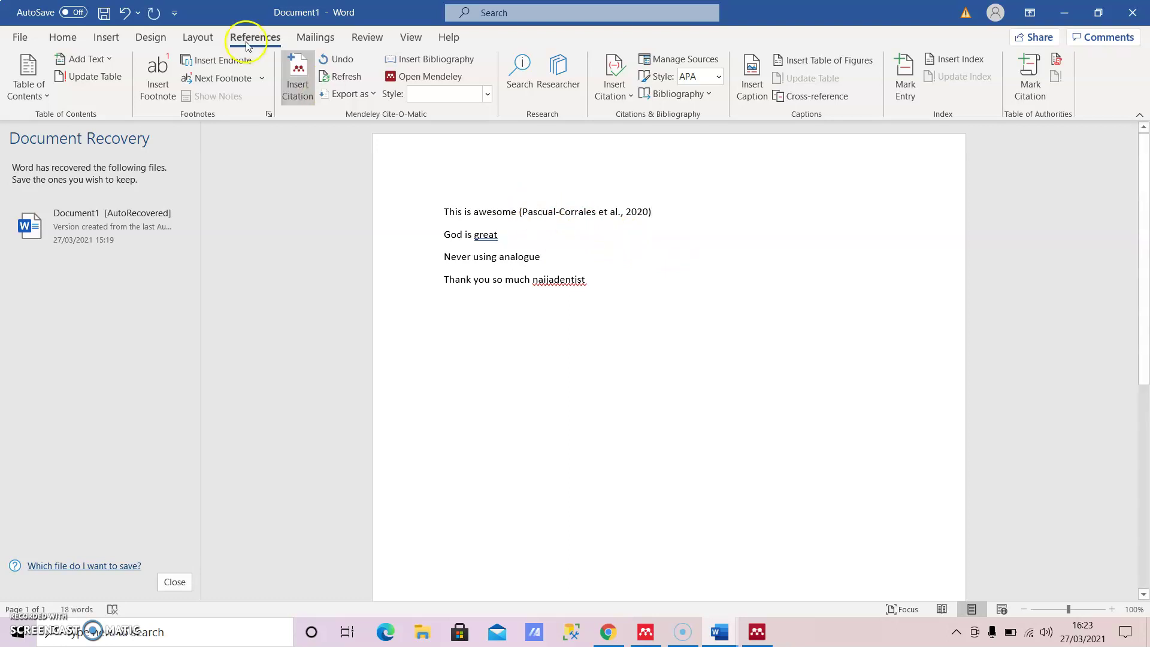
{"action": "left_click", "coordinate": [298, 75]}
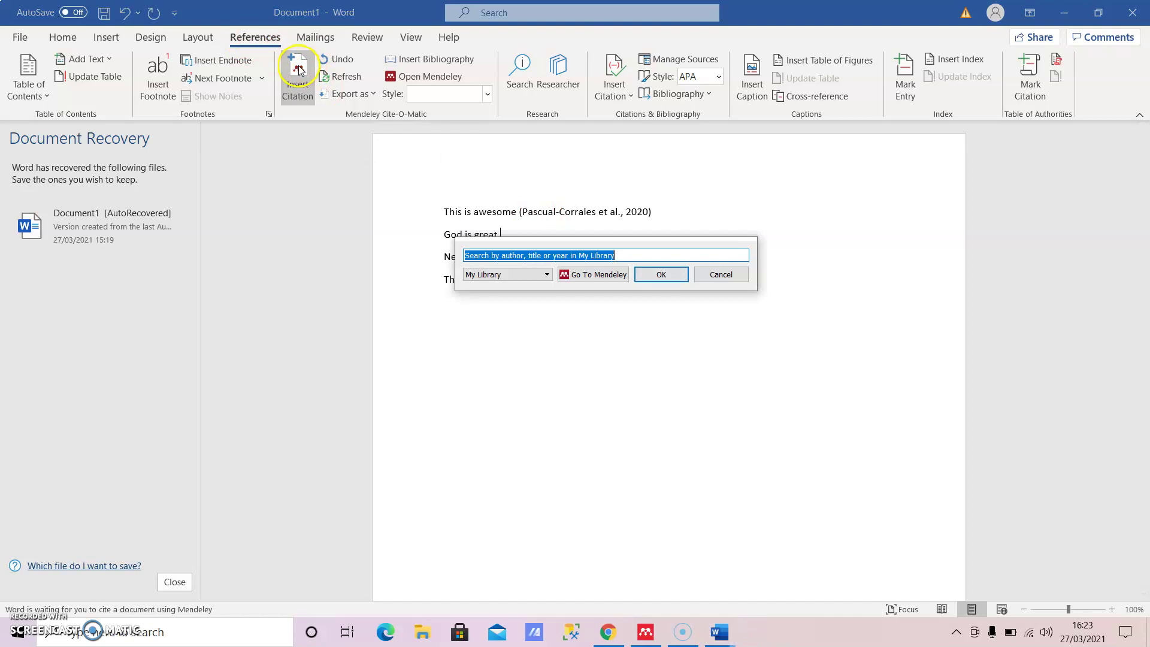
{"action": "type", "text": "l"}
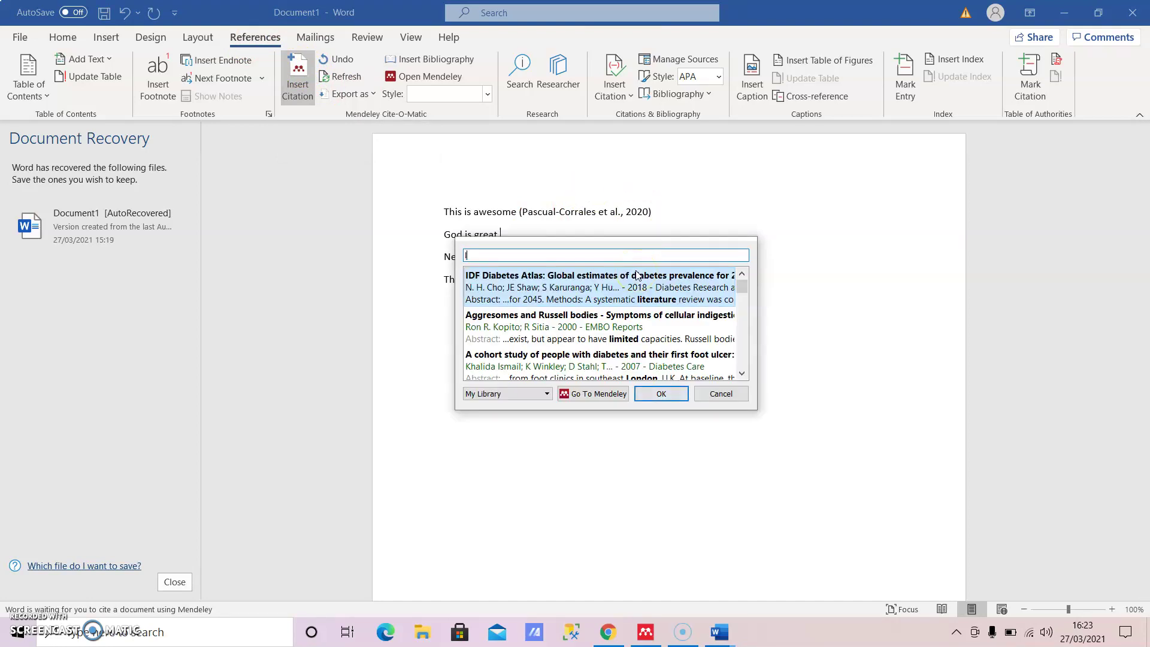
{"action": "left_click", "coordinate": [621, 336]}
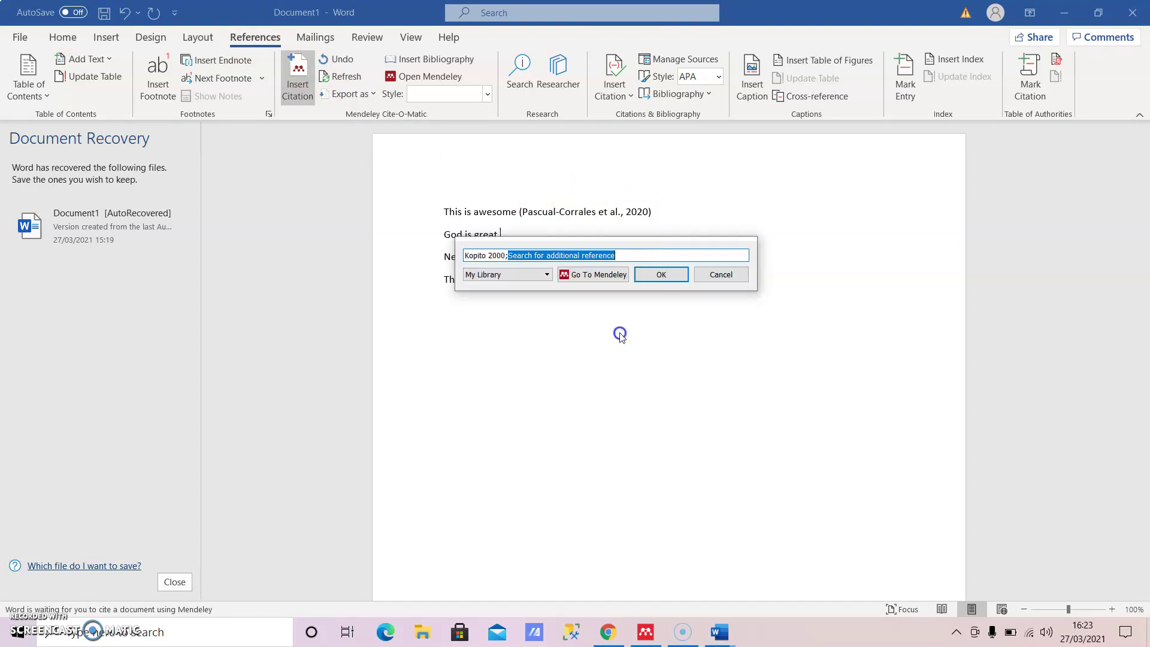
{"action": "left_click", "coordinate": [664, 275]}
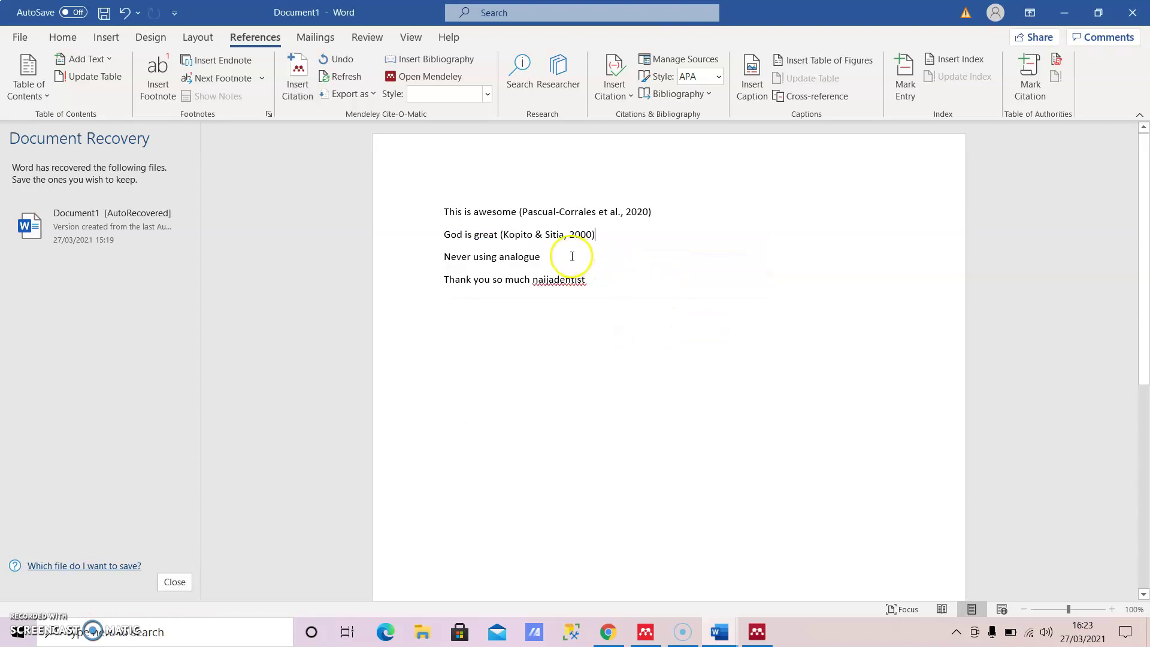
Search the library for "a" and insert a Mendeley citation of "Diabetes insipidus" after "Never using analogue"
{"action": "left_click", "coordinate": [297, 65]}
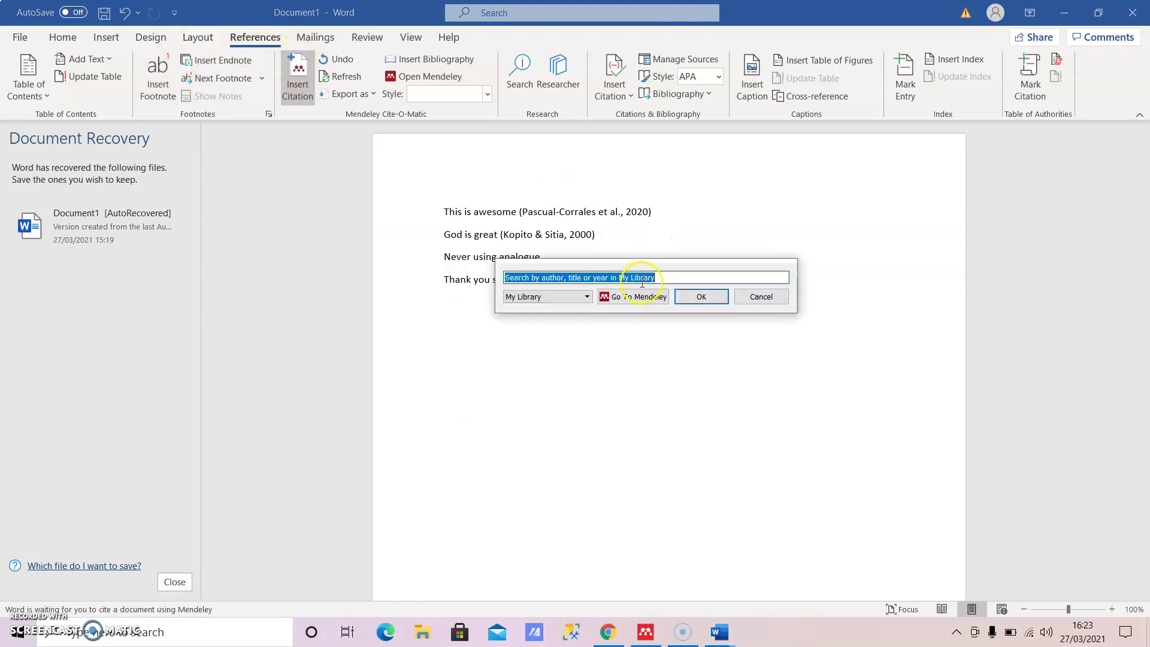
{"action": "type", "text": "a"}
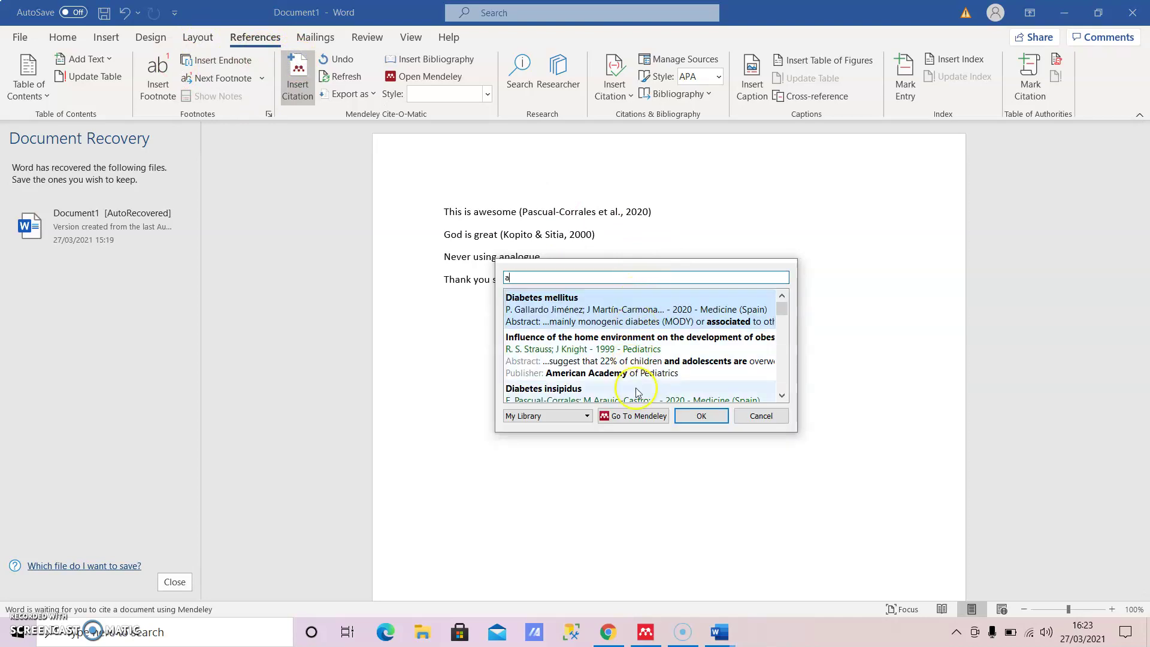
{"action": "left_click", "coordinate": [639, 392]}
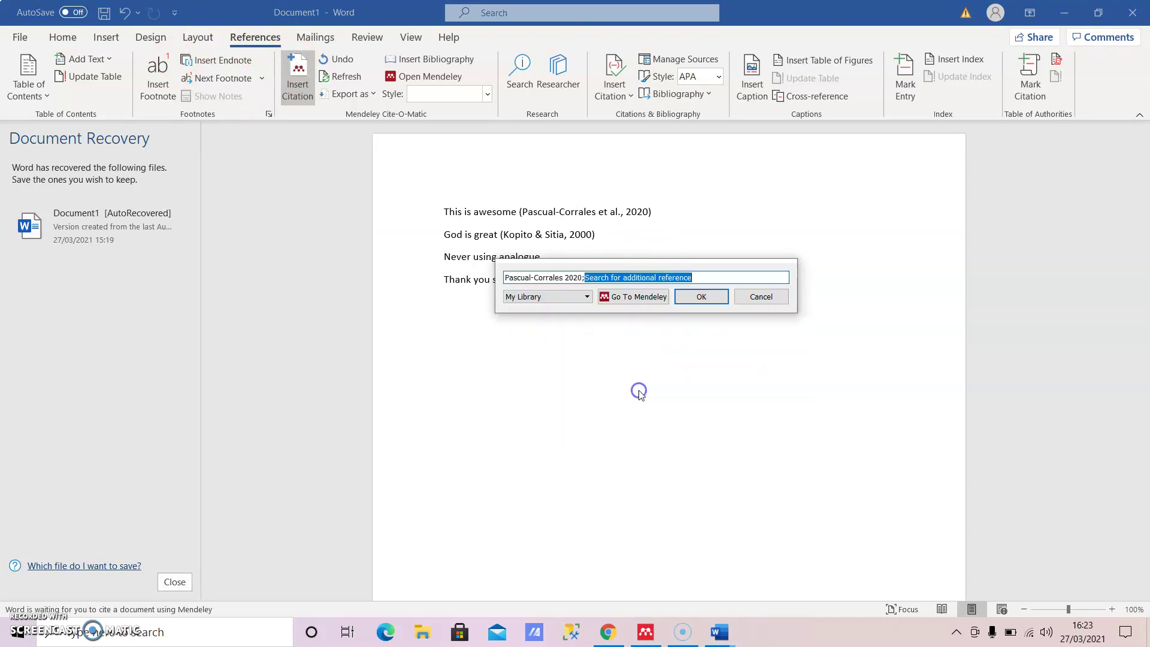
{"action": "left_click", "coordinate": [702, 297]}
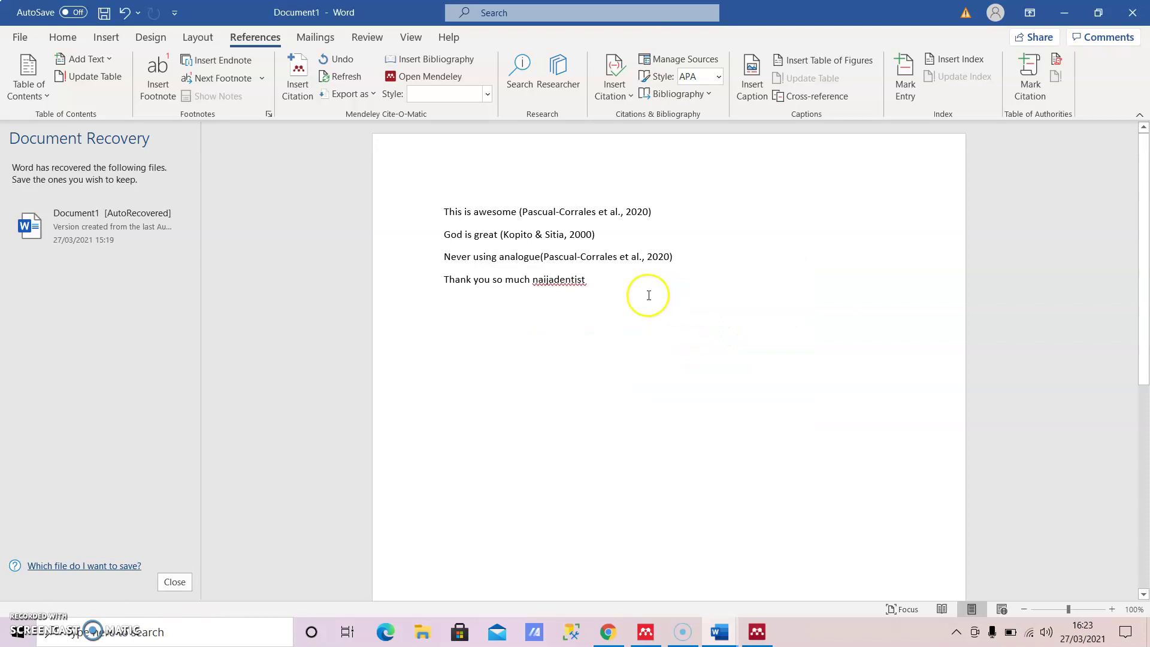
Cite "The neuroscience of growth mindset and intrinsic motivation" with Mendeley after "Thank you so much naijadentist"
{"action": "left_click", "coordinate": [602, 284]}
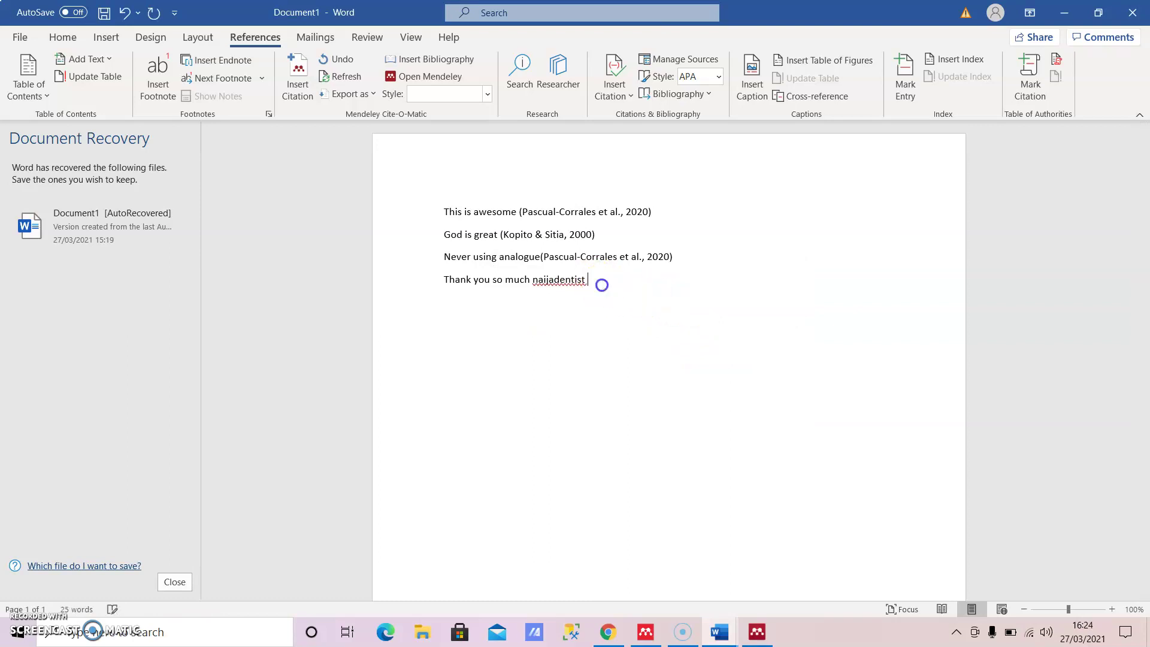
{"action": "left_click", "coordinate": [300, 74]}
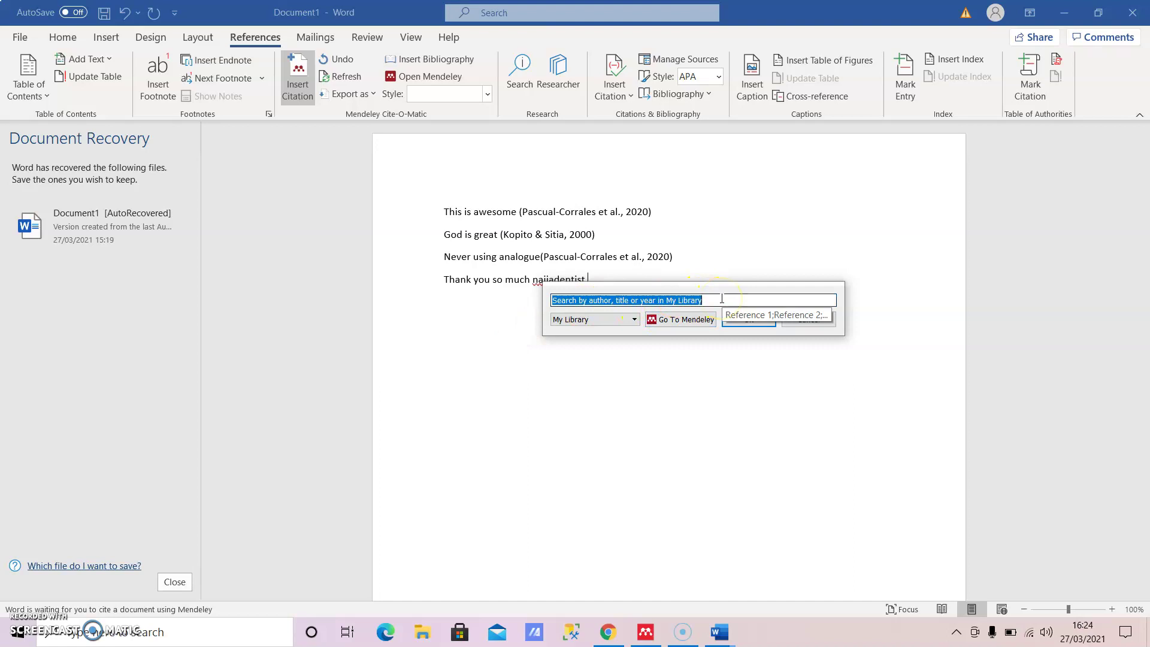
{"action": "type", "text": "co"}
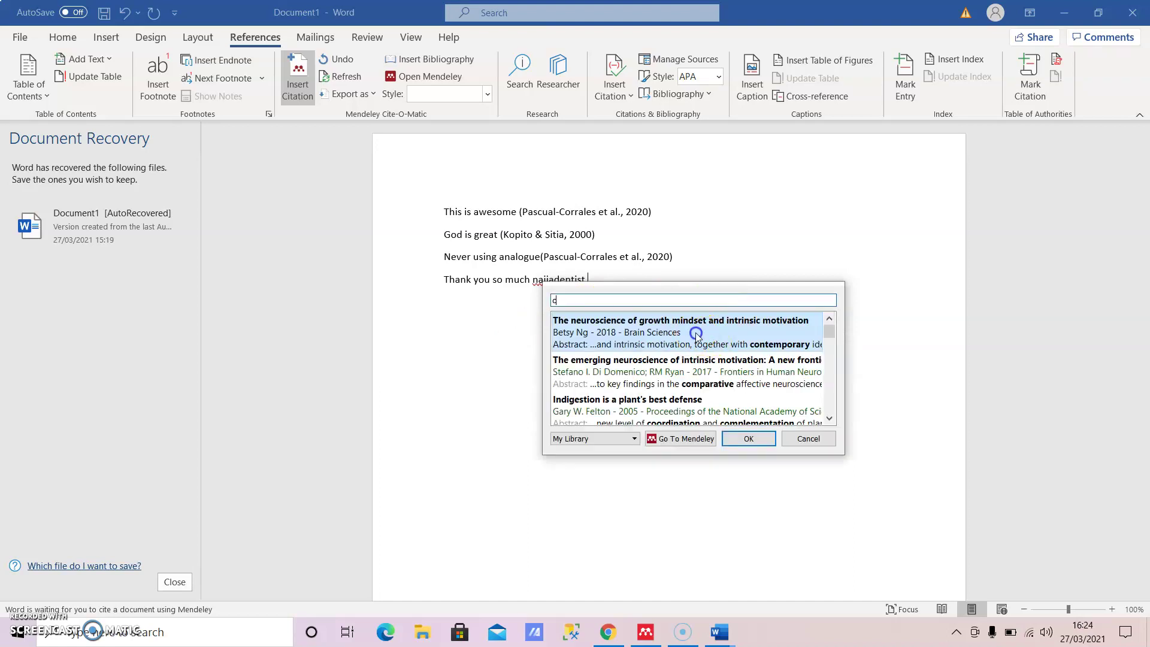
{"action": "left_click", "coordinate": [698, 333]}
{"action": "left_click", "coordinate": [748, 320]}
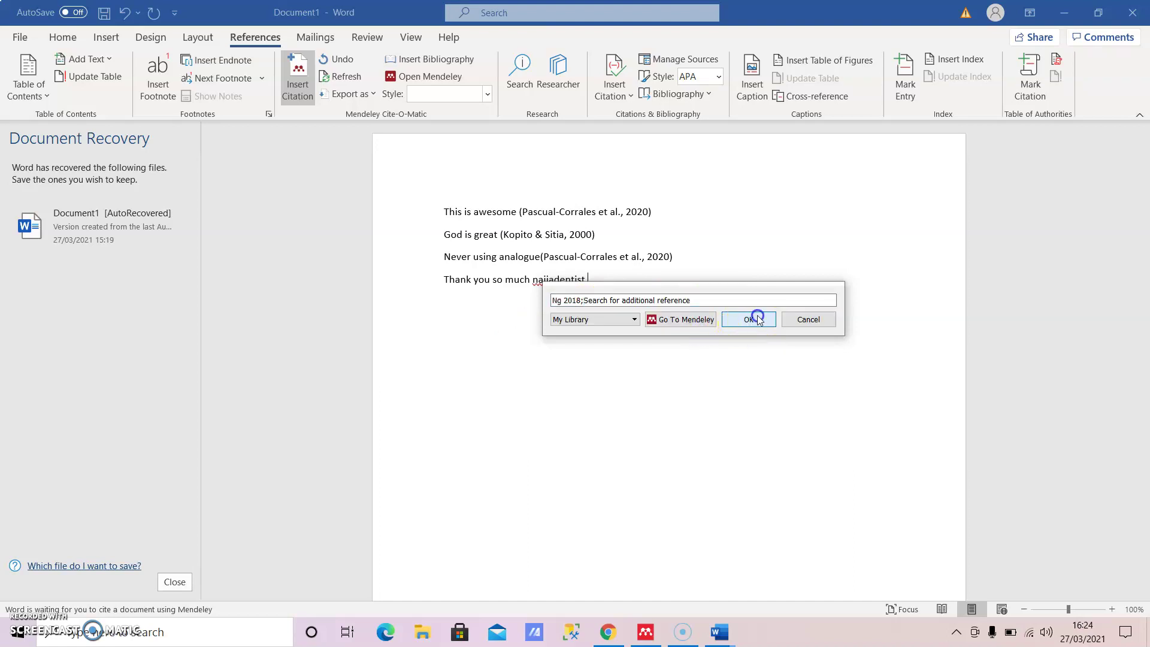
Add a "References" heading below the text, leaving one blank line, and insert the Mendeley bibliography under it
{"action": "key", "text": "Return"}
{"action": "key", "text": "Return"}
{"action": "type", "text": "References"}
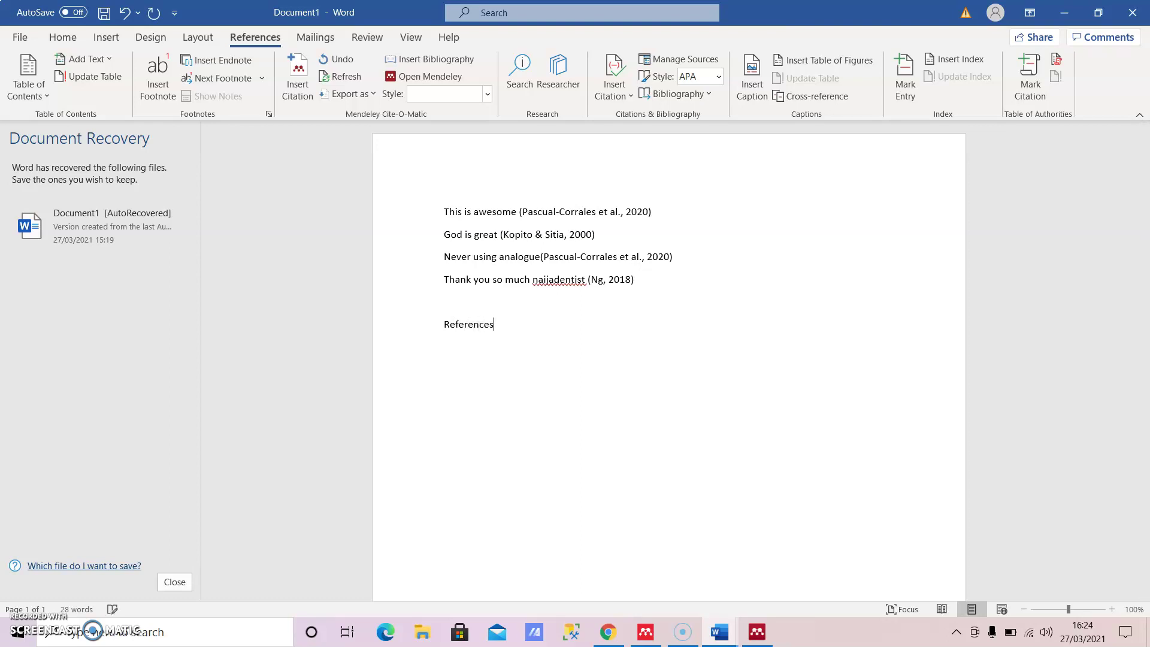
{"action": "left_click", "coordinate": [434, 59]}
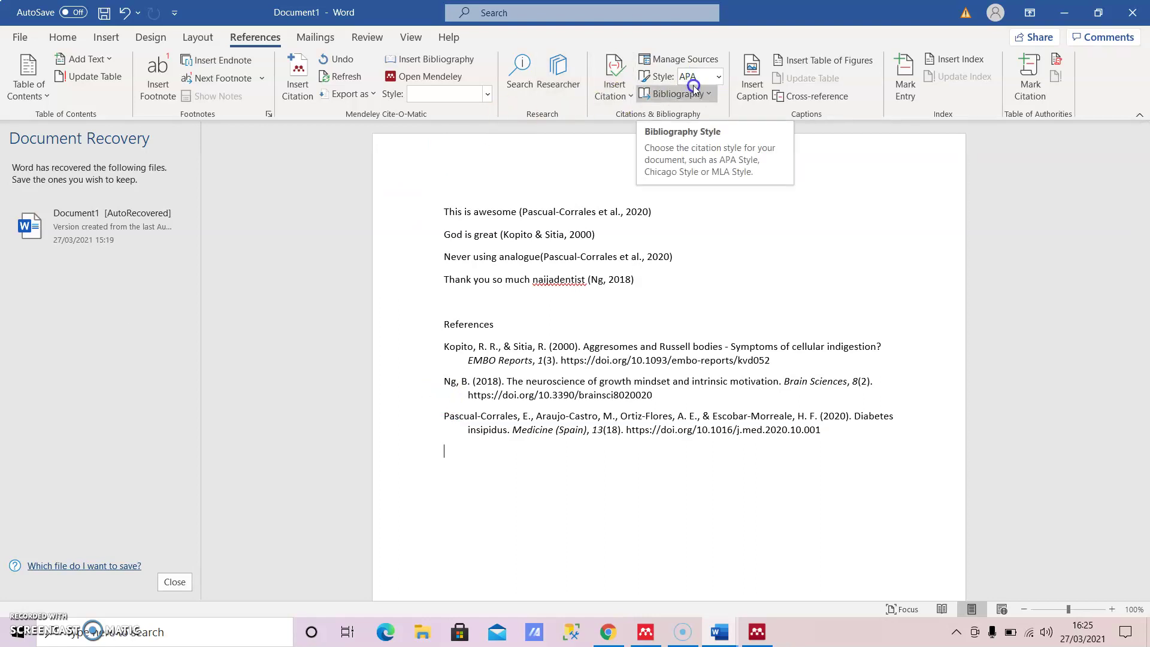
{"action": "left_click", "coordinate": [550, 167]}
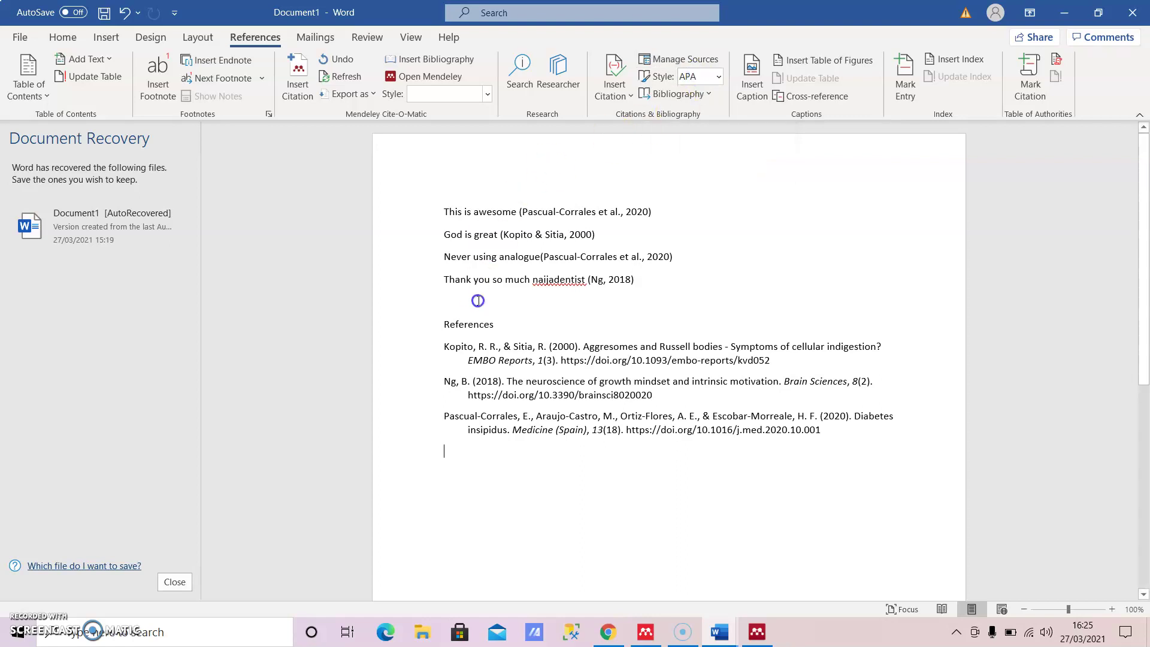